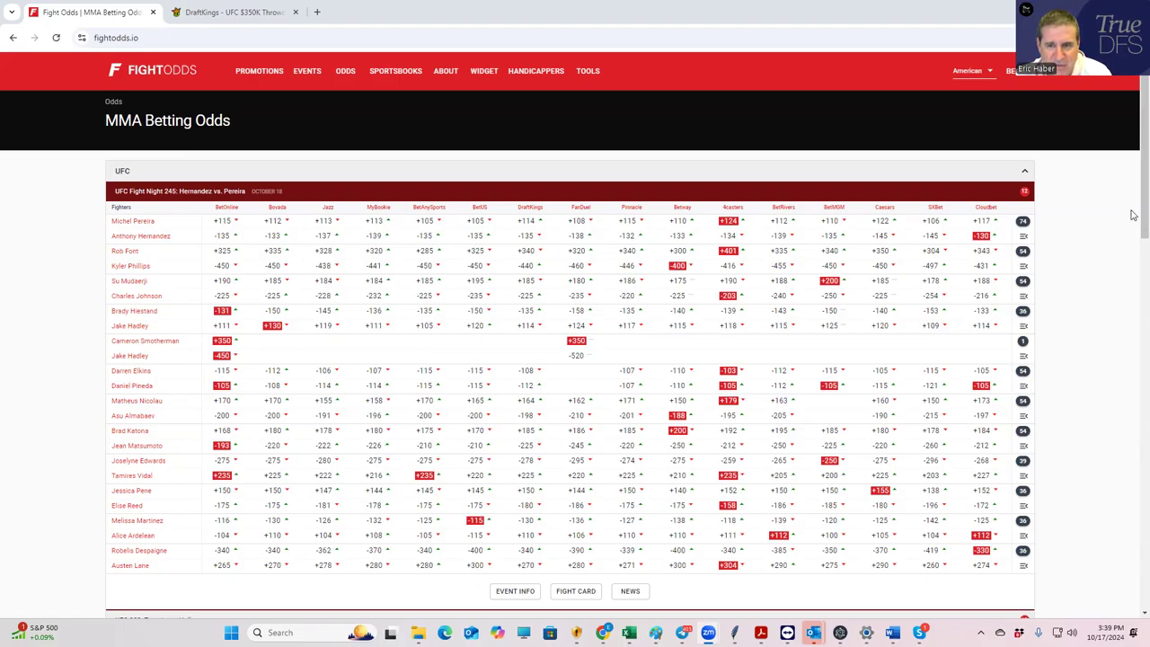
Step: Examine the fighters' odds for UFC Fight Night 245: Hernandez vs. Pereira and the list of upcoming events
scroll(1132, 202, down, 2)
scroll(1133, 157, up, 2)
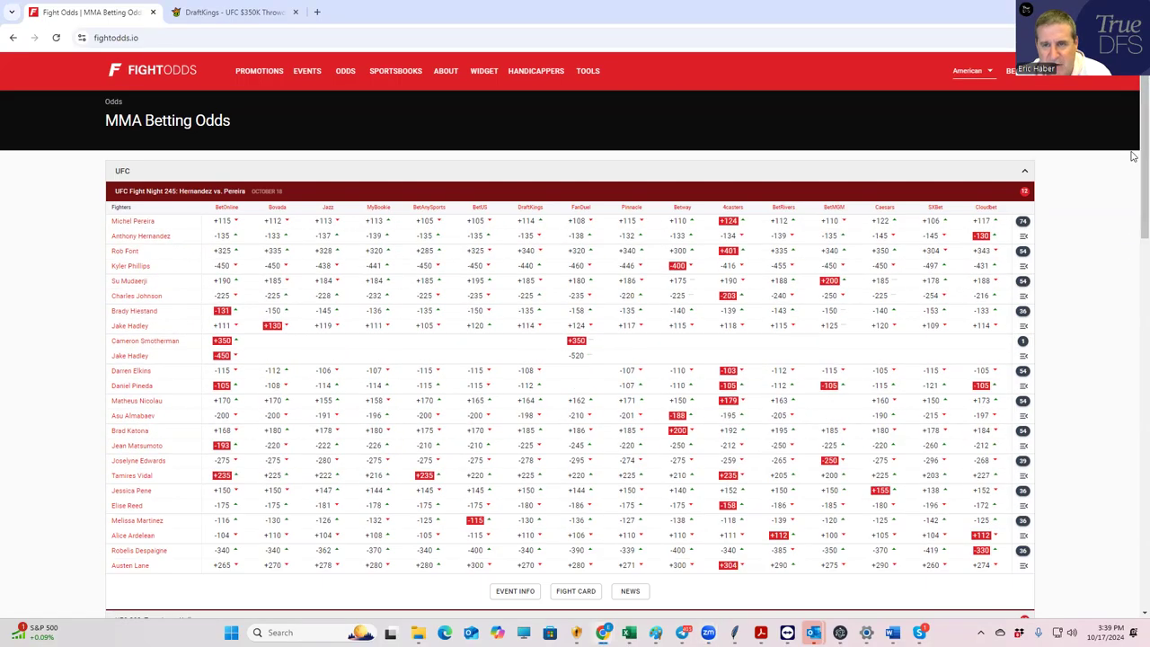
scroll(1131, 216, down, 8)
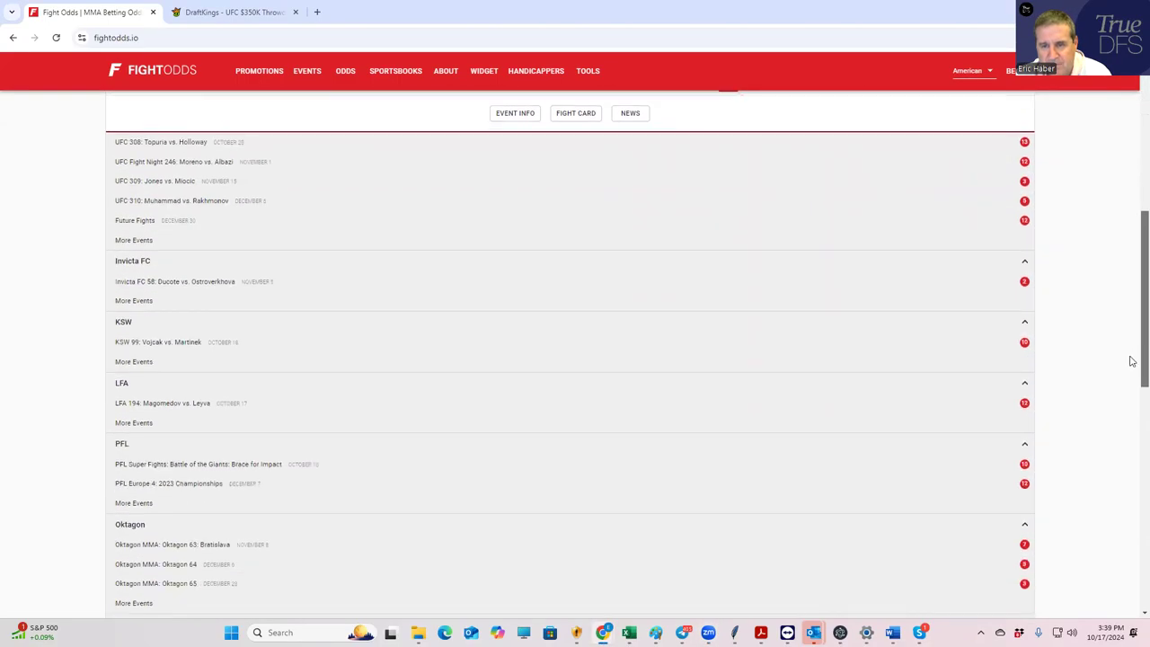
scroll(1131, 360, up, 8)
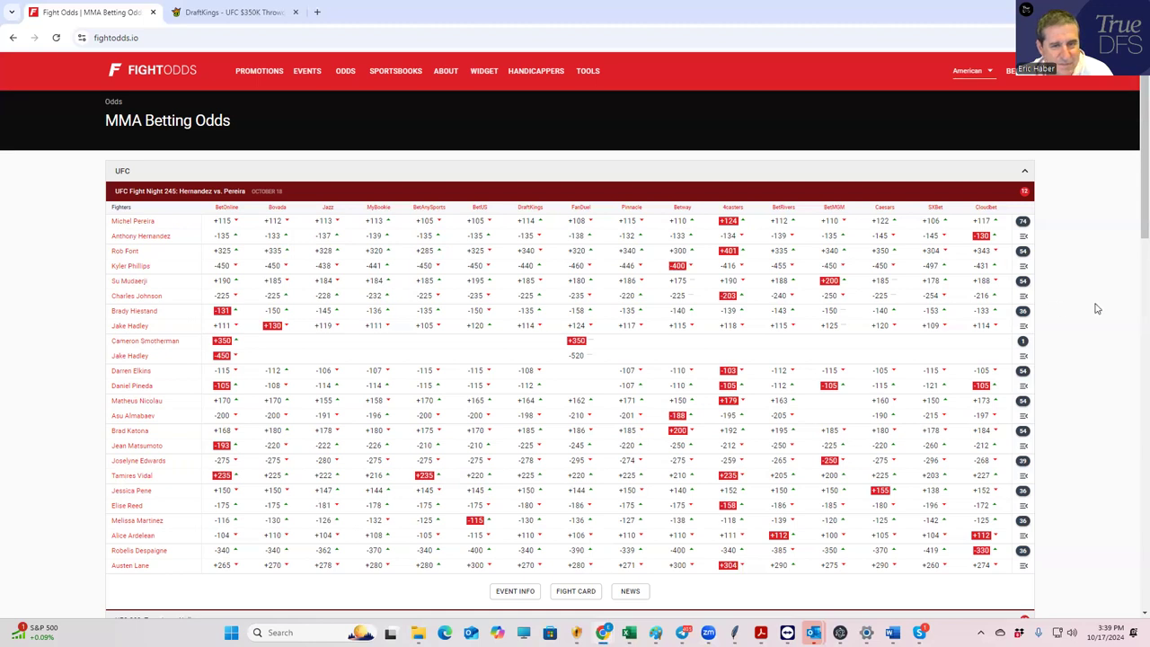
scroll(1134, 243, down, 2)
scroll(1133, 251, up, 2)
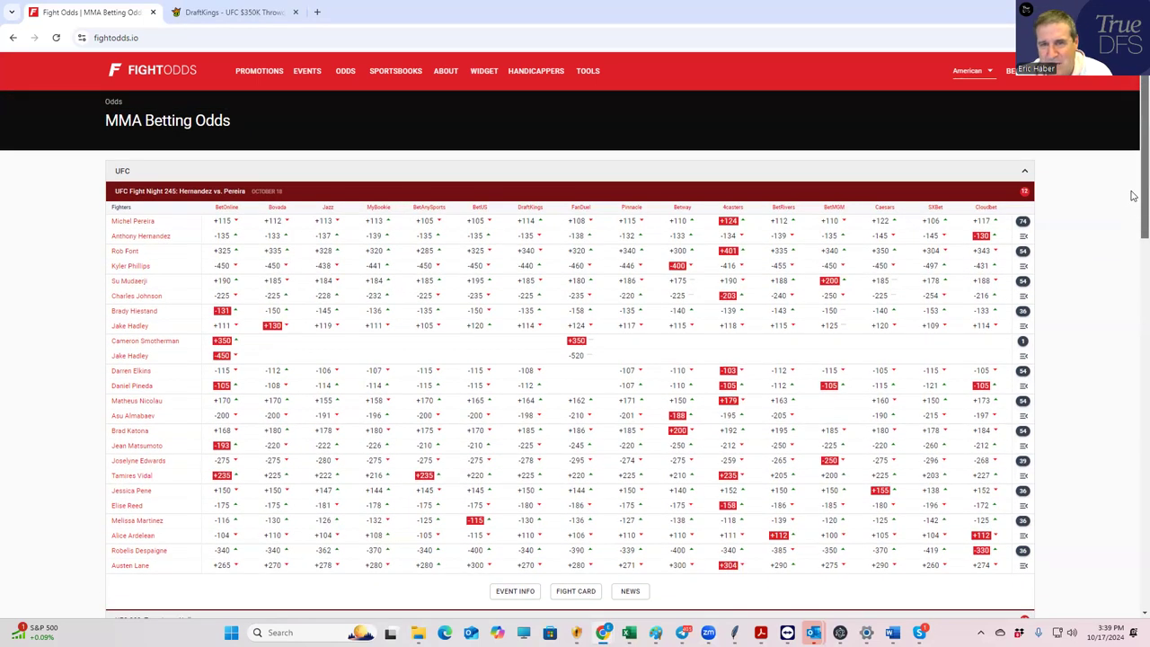
scroll(1133, 215, down, 1)
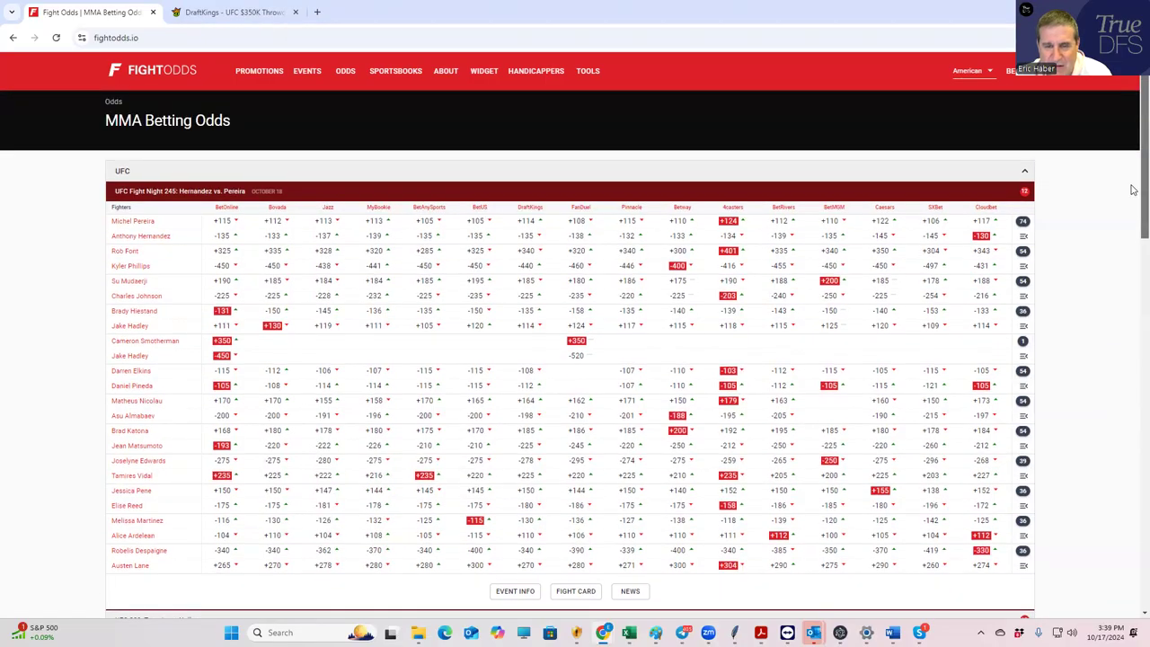
scroll(1133, 231, up, 1)
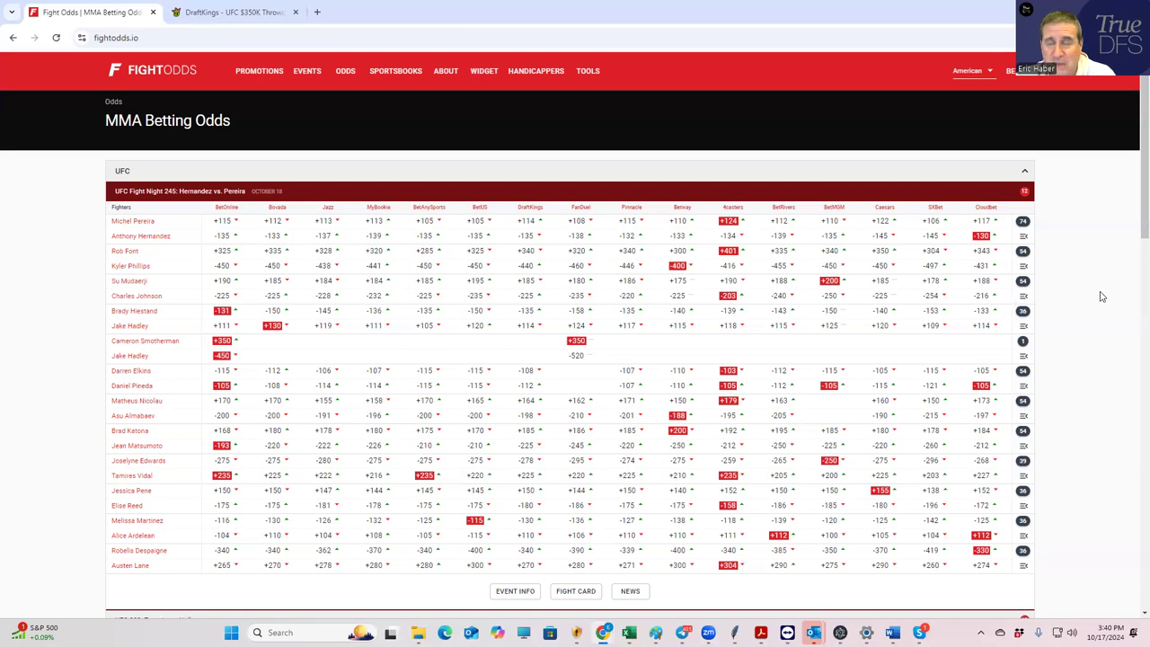
mouse_move(1131, 213)
mouse_down()
mouse_move(1129, 272)
mouse_move(1129, 199)
mouse_up()
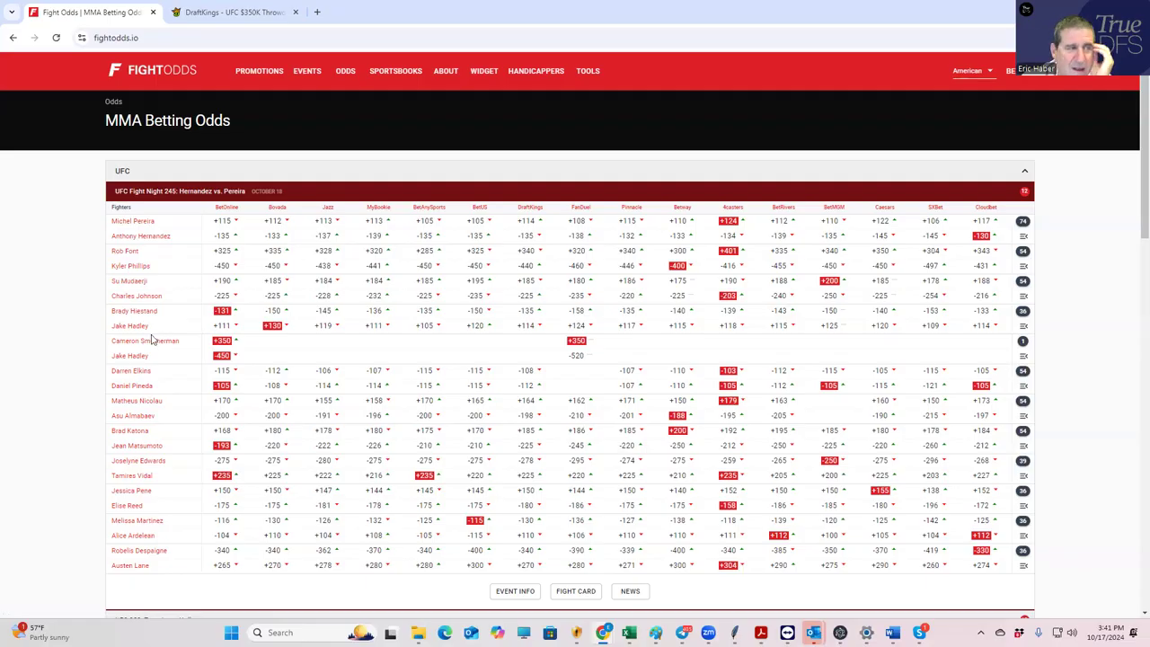
Step: Compare the Hadley vs. Smotherman odds with the DraftKings salaries and add J. Hadley to the UFC $350K Throwdown lineup
click(223, 15)
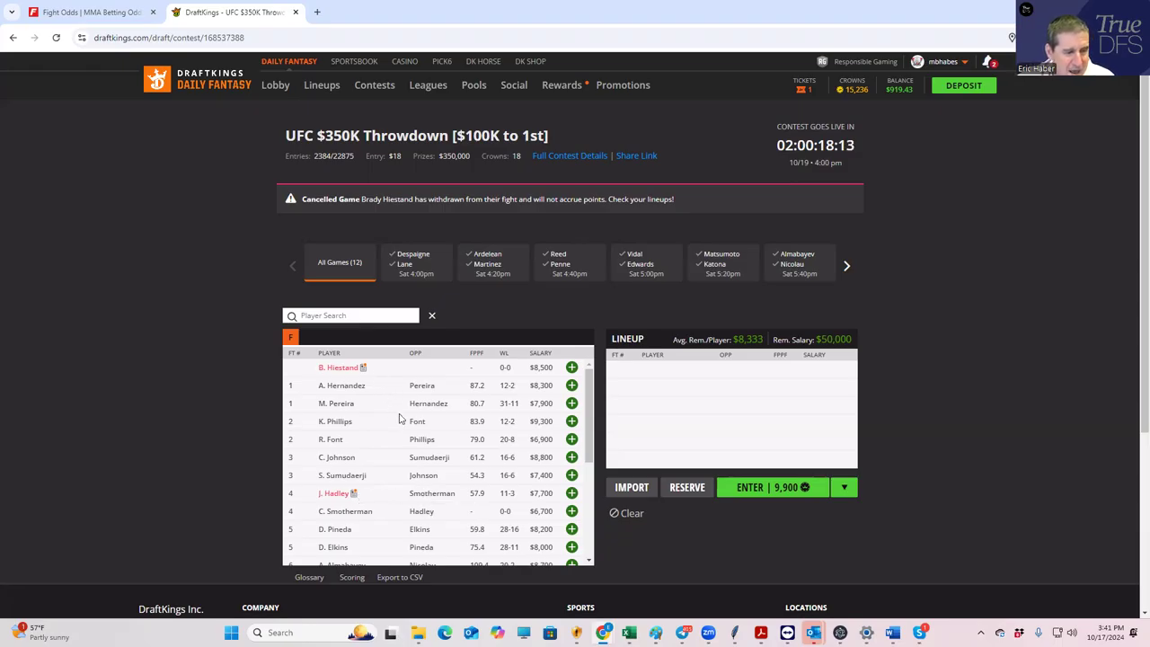
click(69, 12)
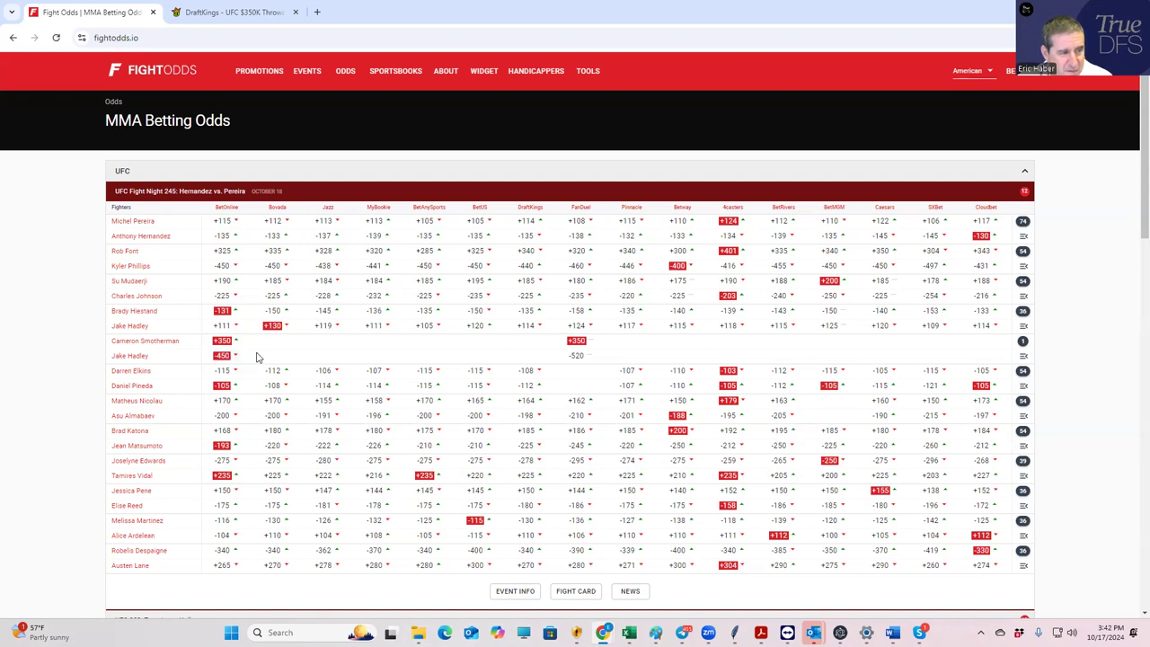
click(235, 16)
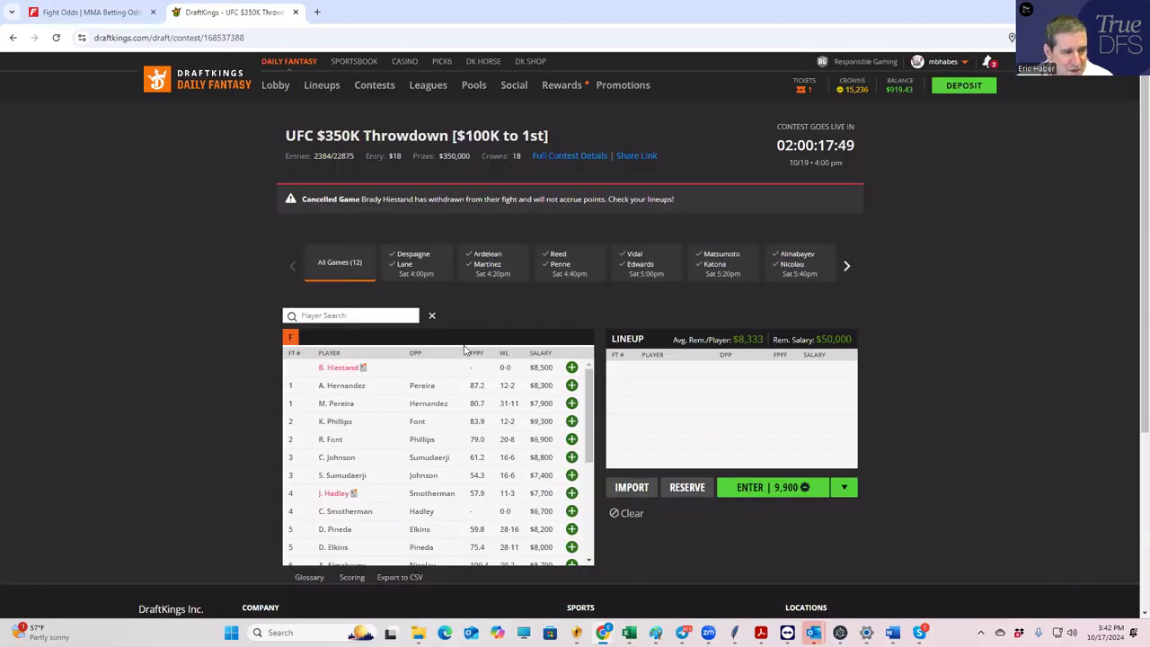
click(571, 493)
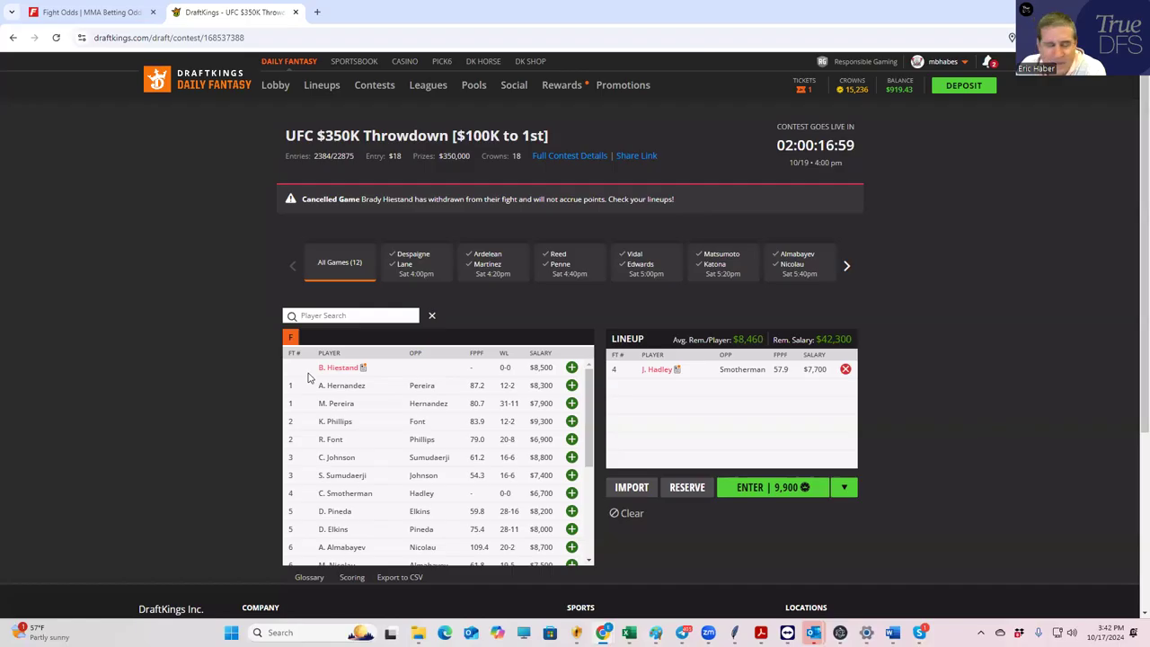
Step: Review A. Hernandez's fight log and add him to the lineup
click(338, 386)
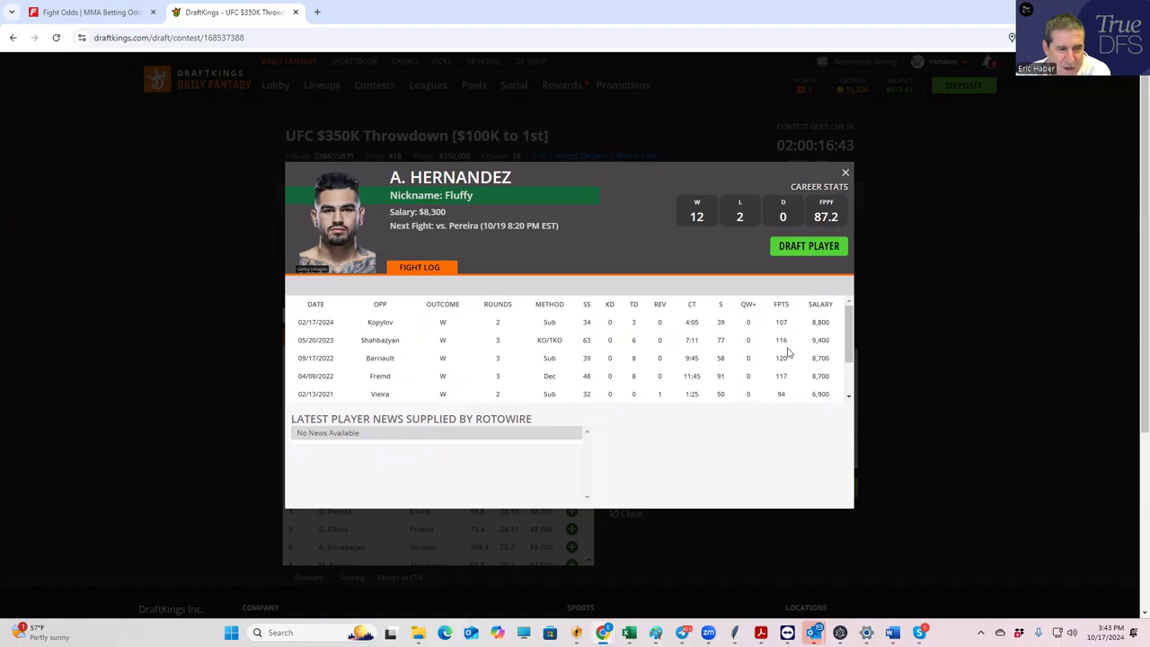
scroll(796, 359, down, 1)
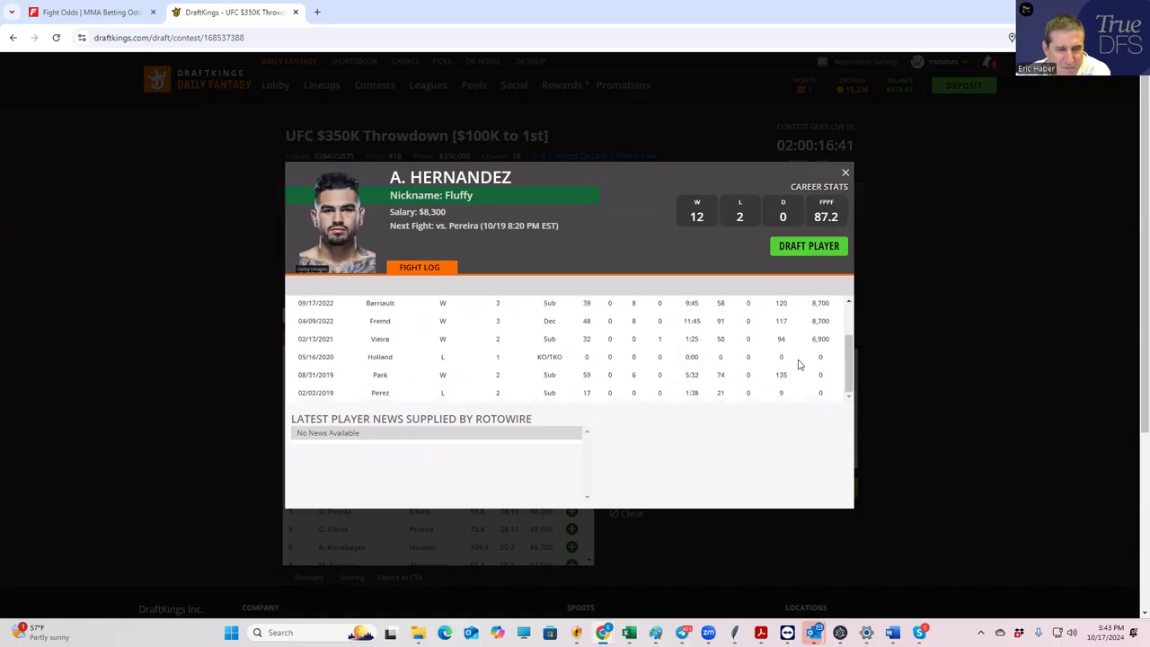
scroll(800, 361, up, 1)
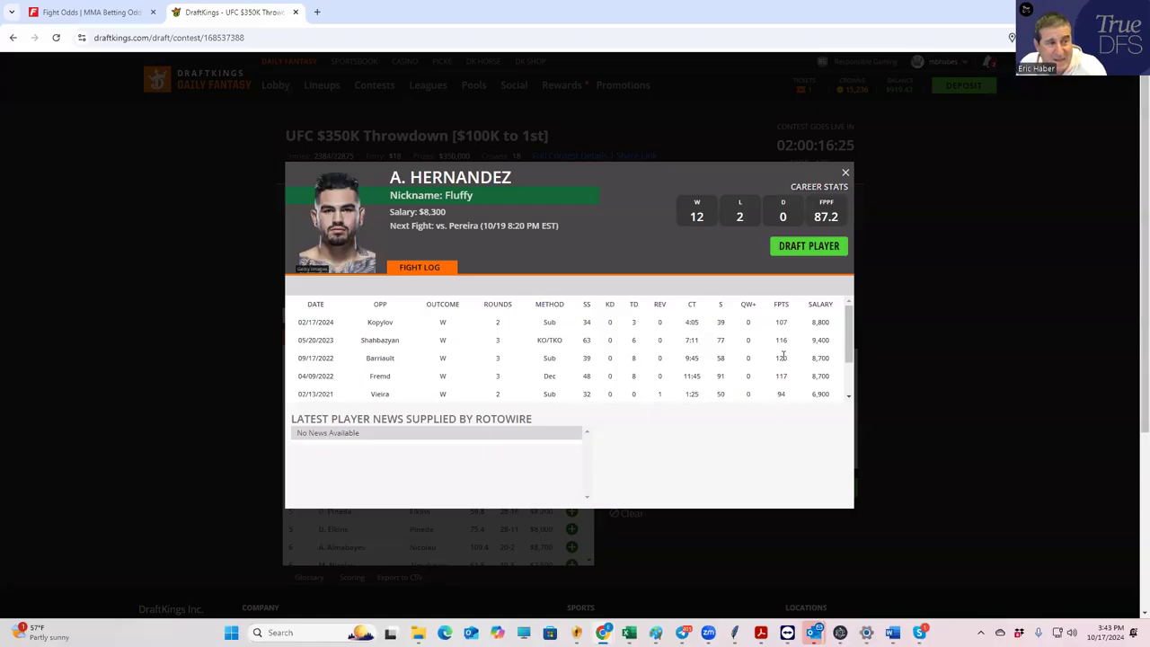
click(845, 174)
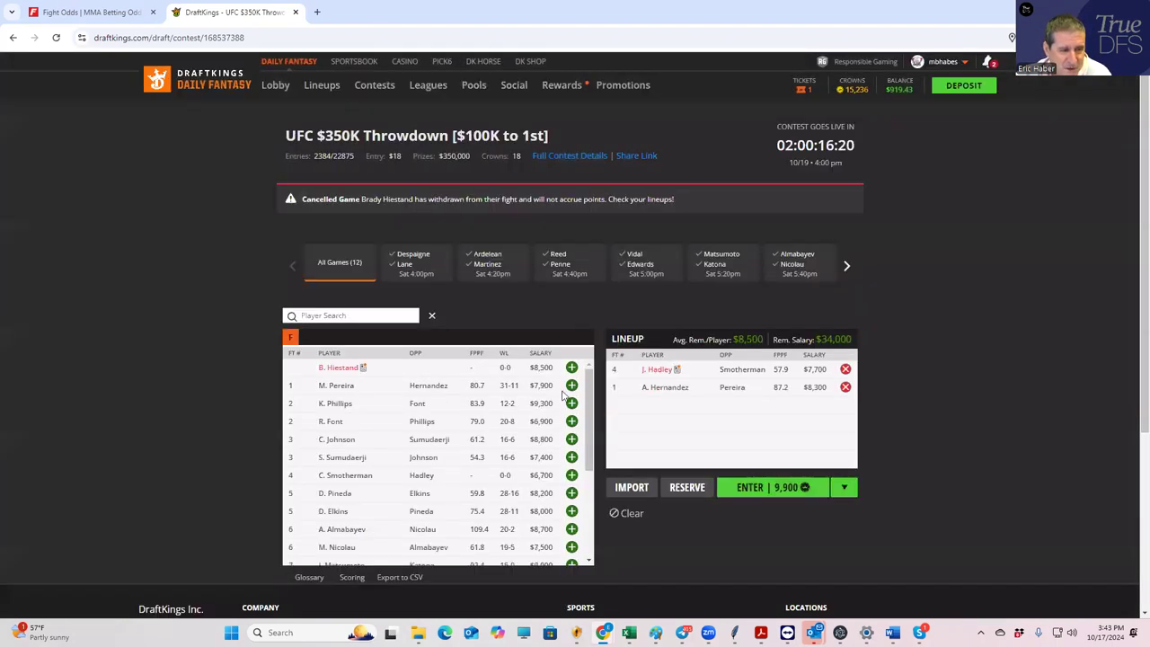
Step: Review Michel Pereira's fight log, including his older fights, and close his player card
click(341, 388)
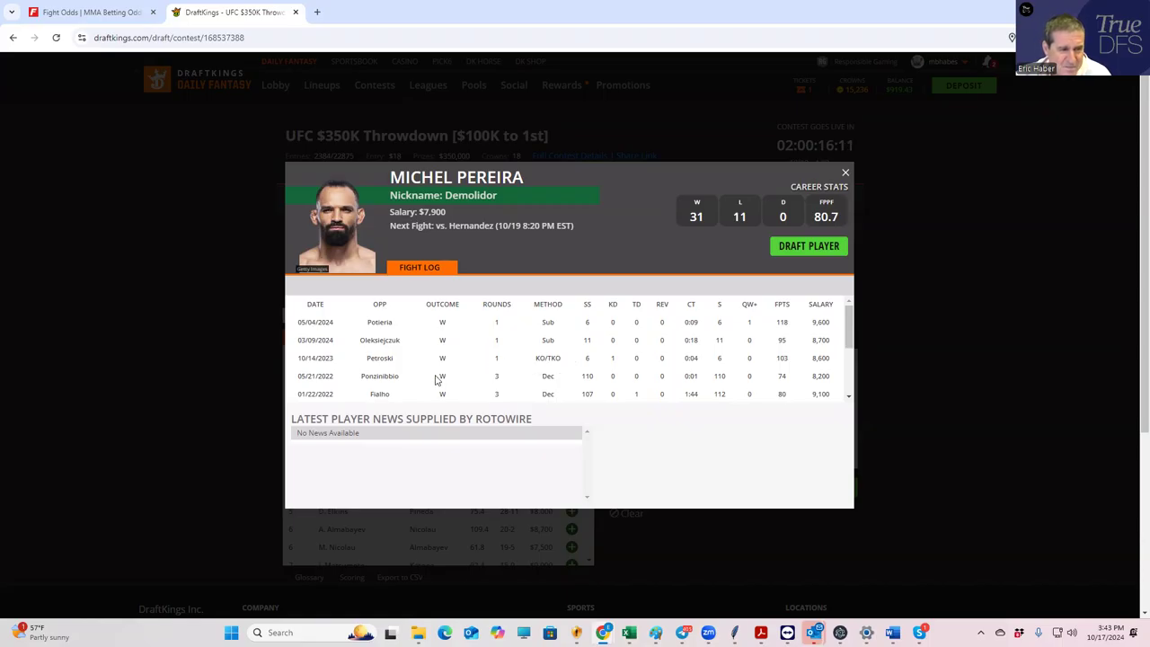
scroll(653, 389, down, 2)
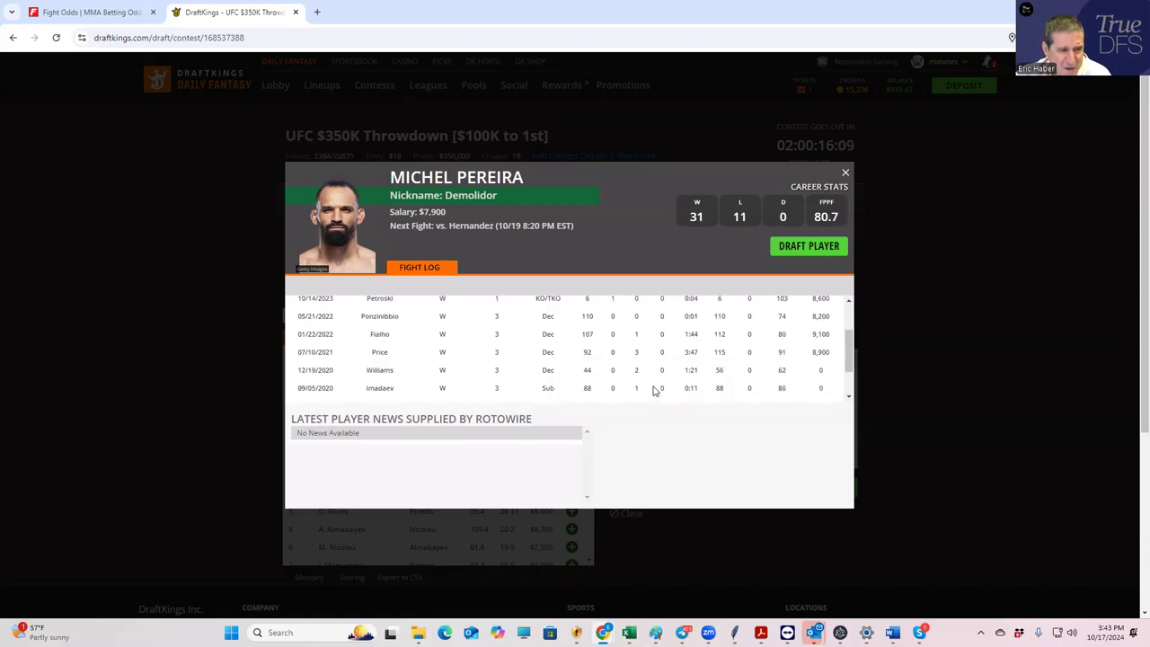
scroll(688, 355, up, 1)
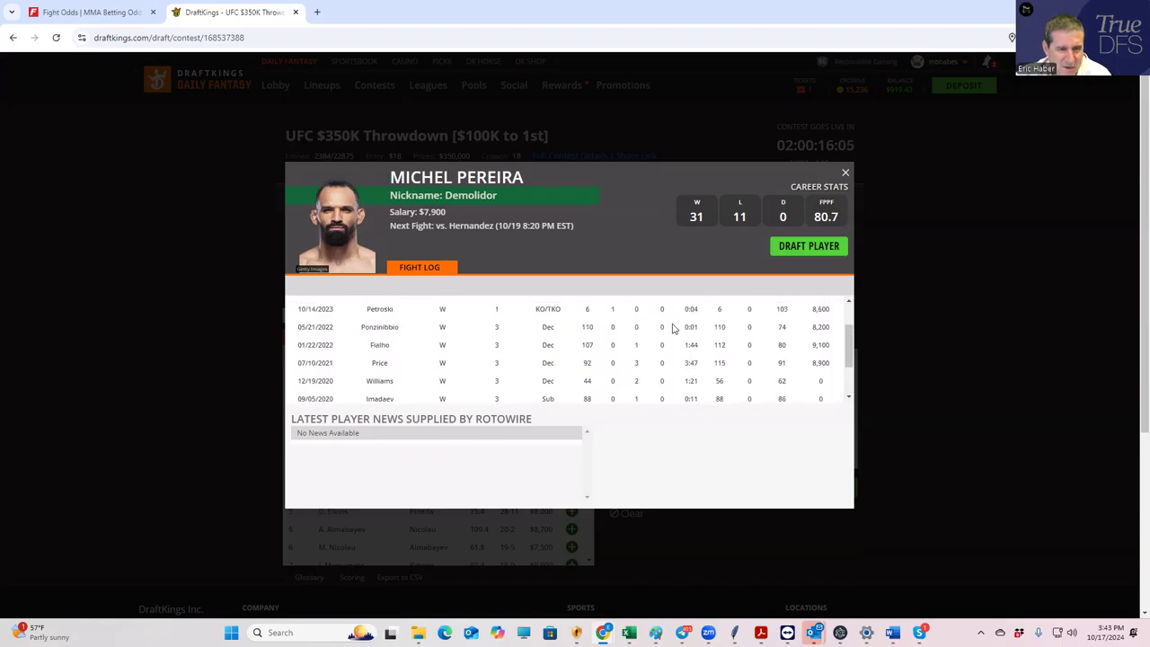
scroll(660, 330, up, 1)
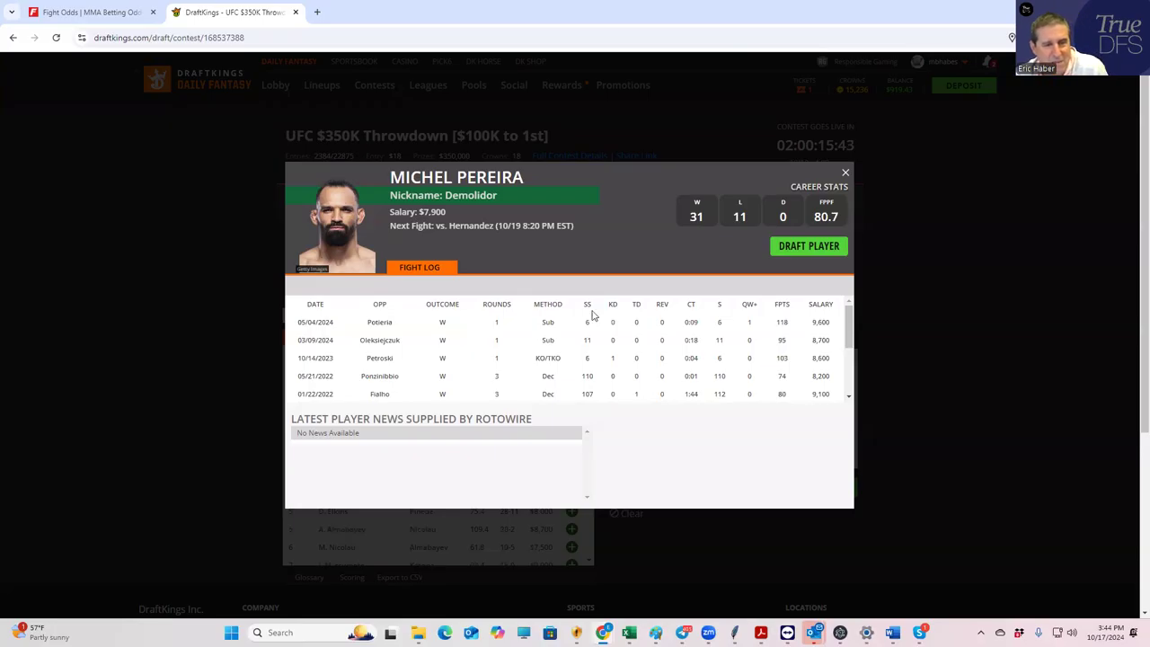
click(844, 173)
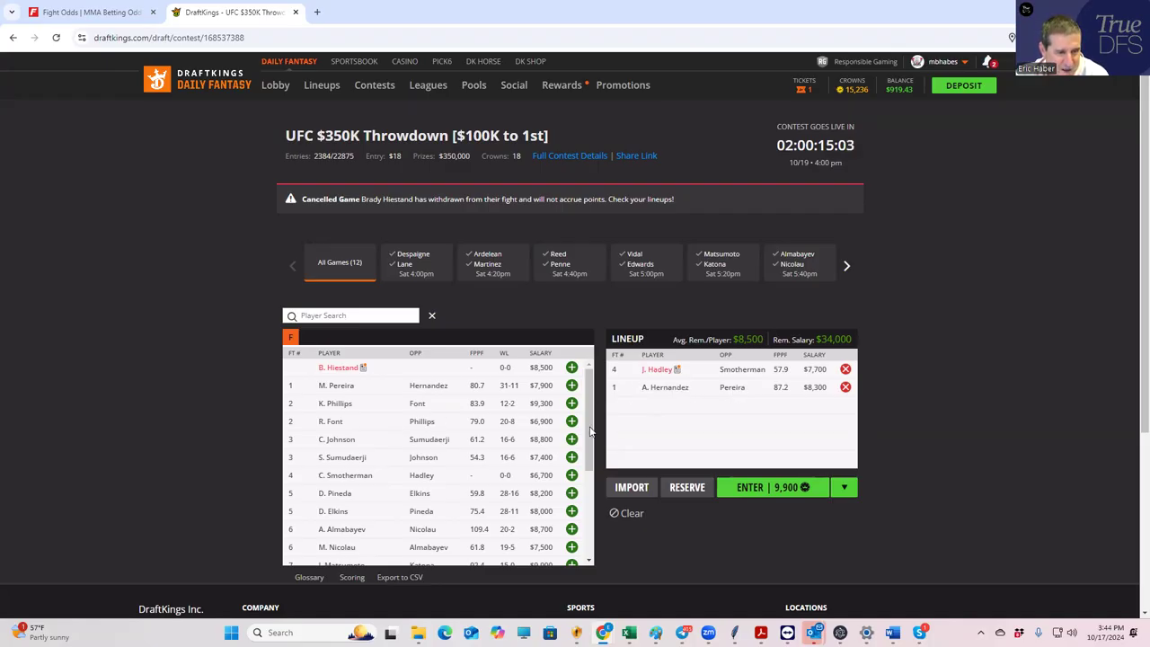
Step: Find Despaigne vs. Lane in the DraftKings player list and examine that fight's prop odds on FightOdds, collapsing them when done
drag(590, 436, 590, 566)
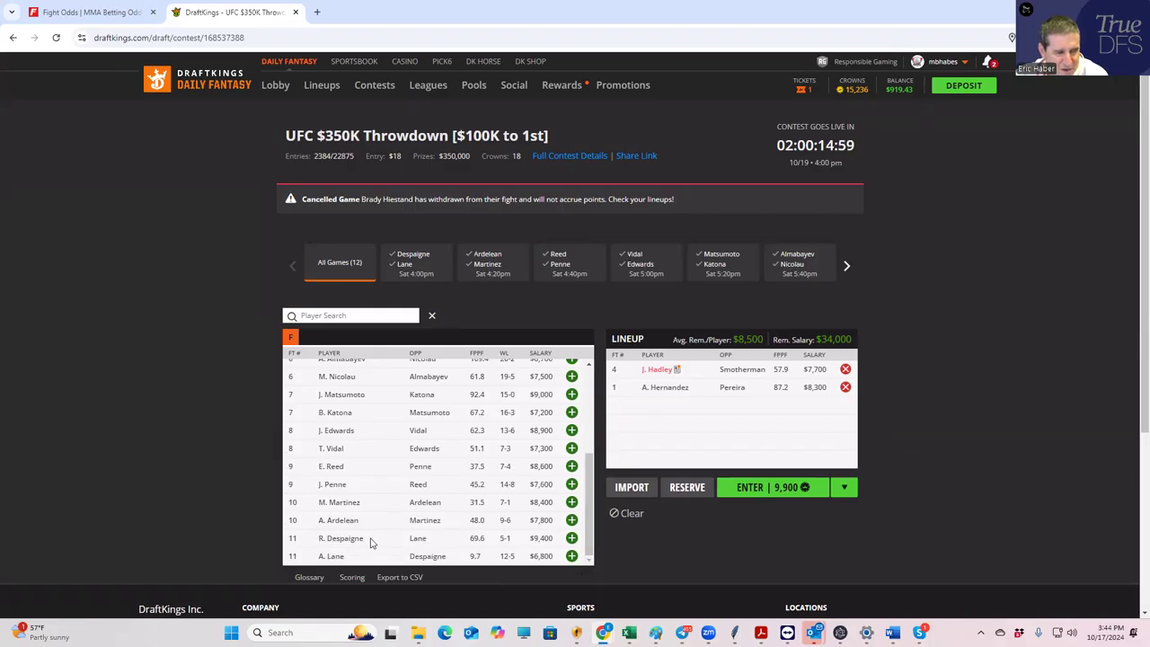
click(86, 13)
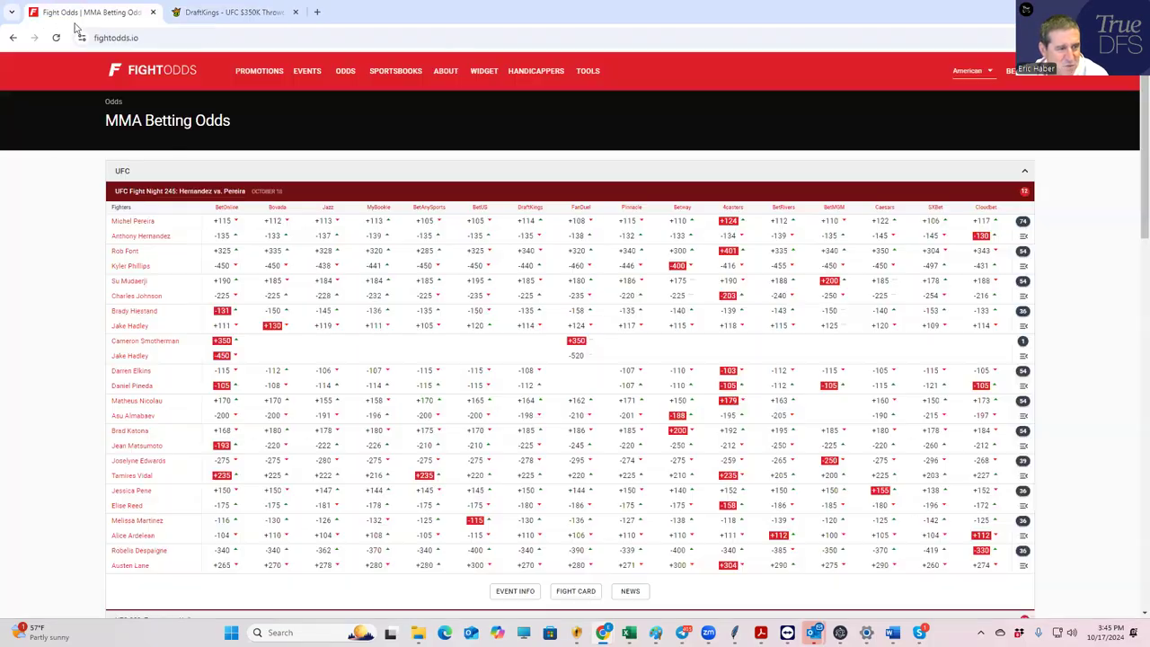
click(1023, 550)
scroll(766, 571, down, 2)
scroll(255, 520, down, 4)
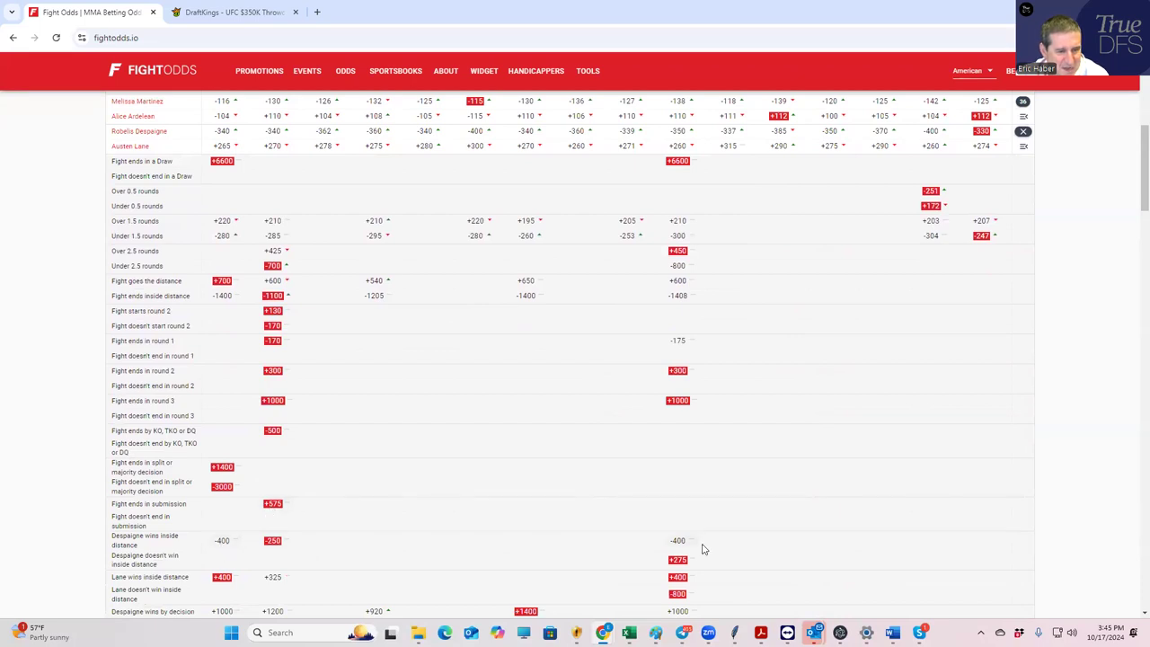
scroll(680, 559, up, 2)
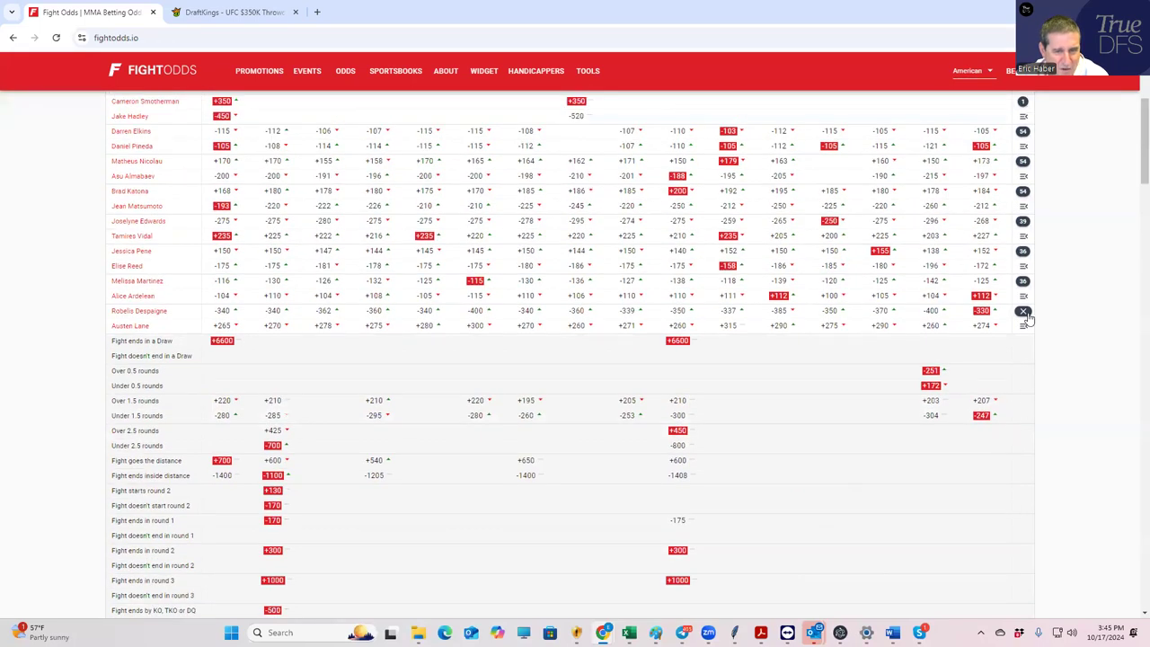
scroll(691, 533, down, 6)
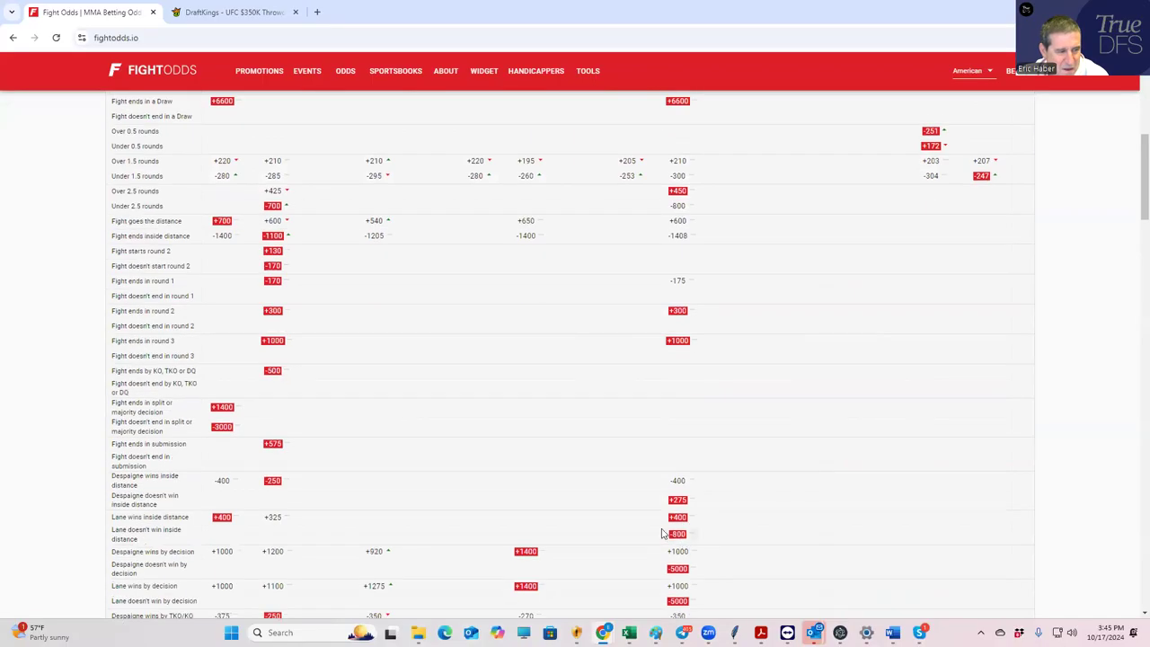
scroll(326, 533, down, 2)
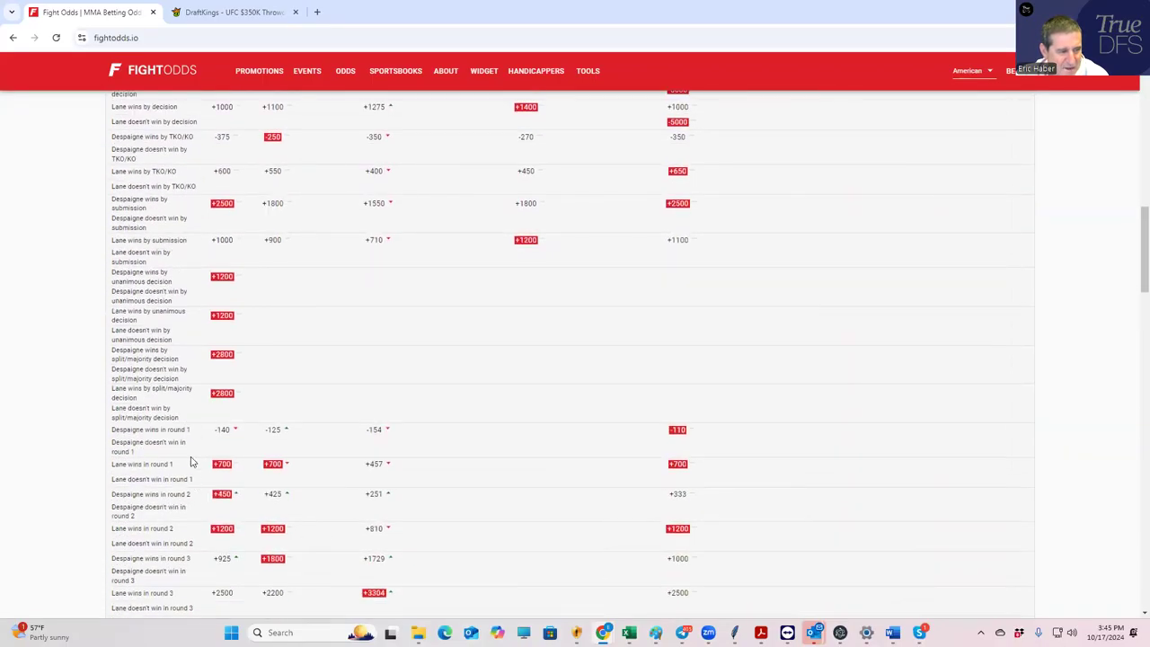
scroll(683, 439, up, 10)
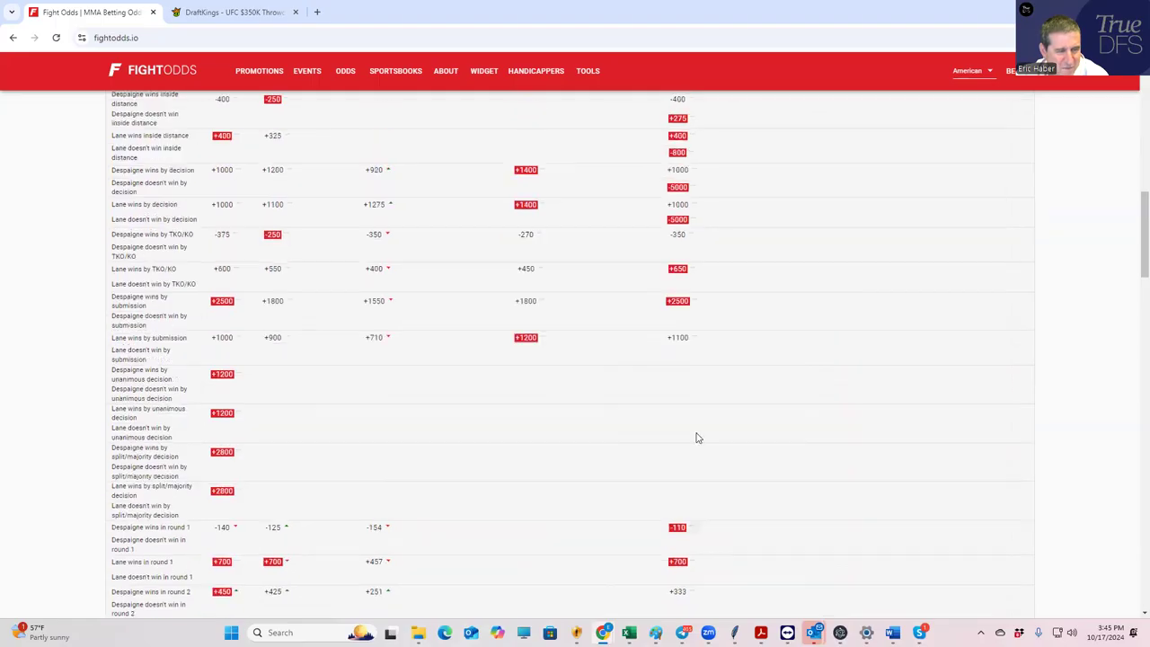
scroll(719, 431, up, 2)
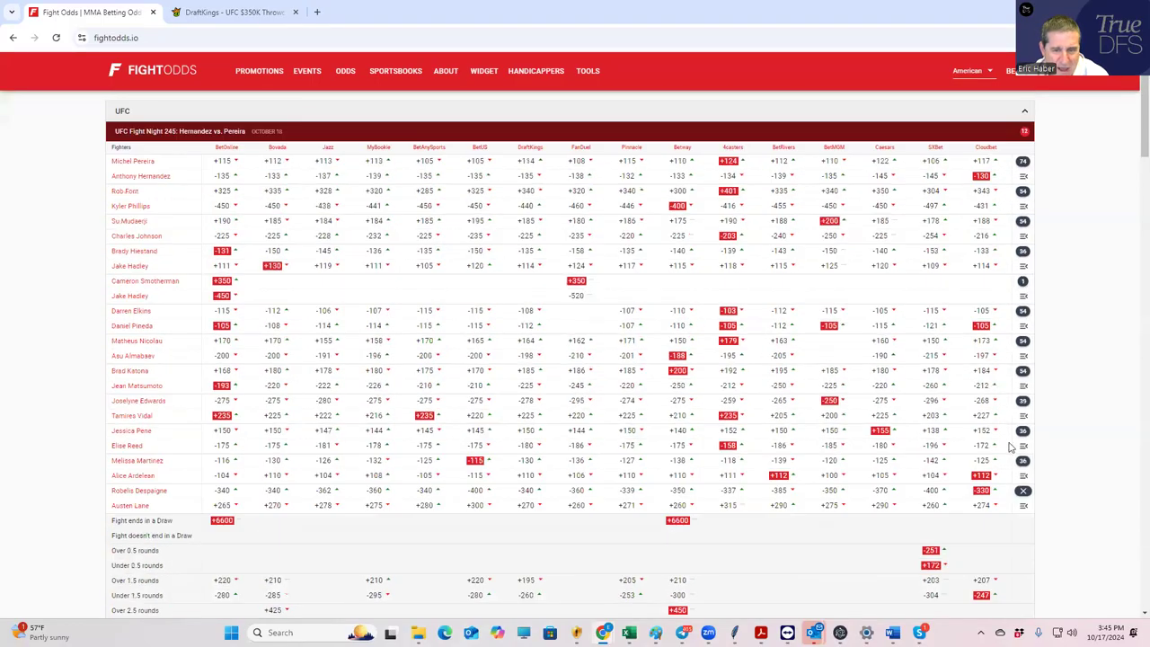
click(1022, 491)
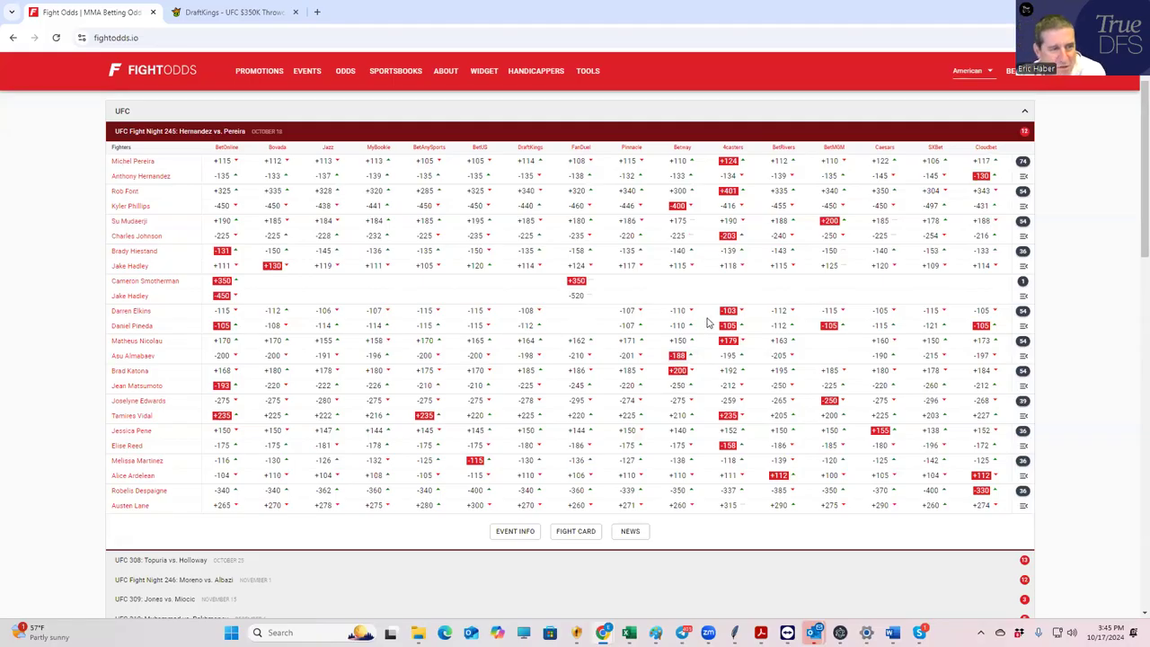
Step: Expand the Font vs. Phillips prop odds, examine the inside-distance and decision lines, and collapse them
click(1022, 190)
scroll(306, 411, down, 3)
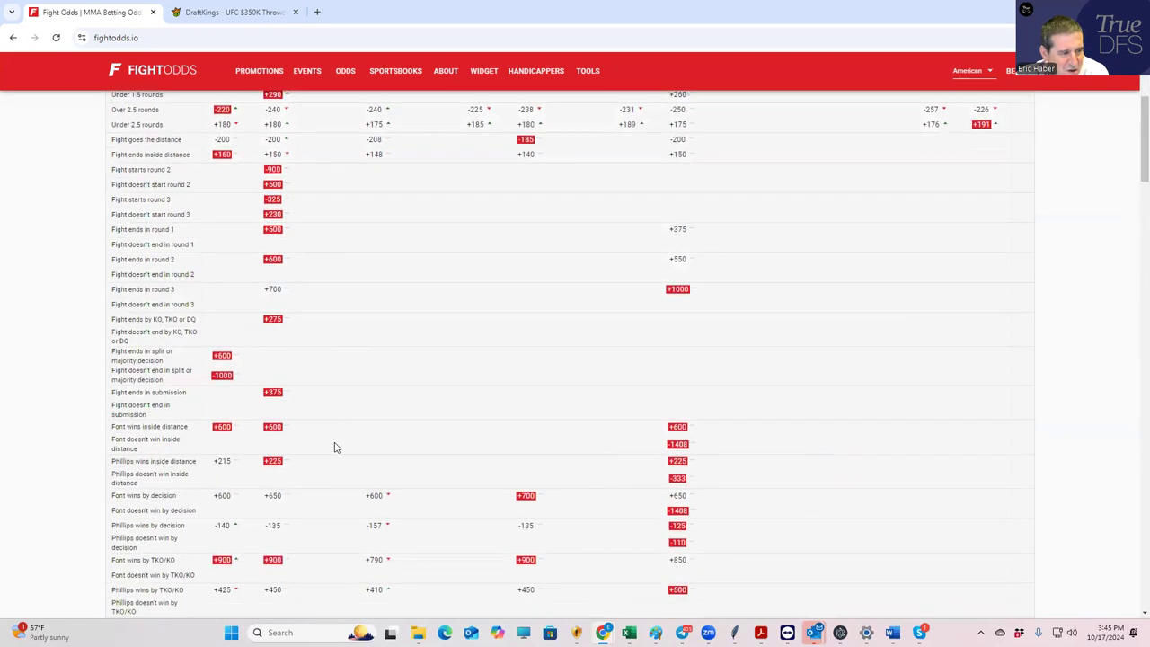
scroll(763, 404, up, 4)
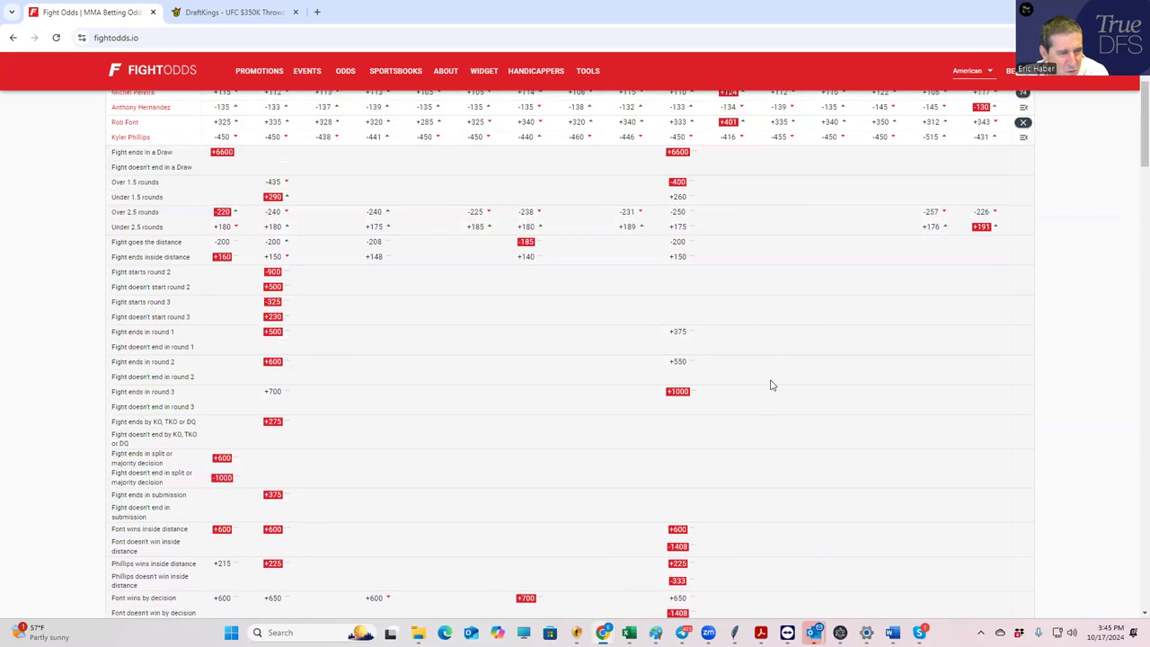
click(1020, 254)
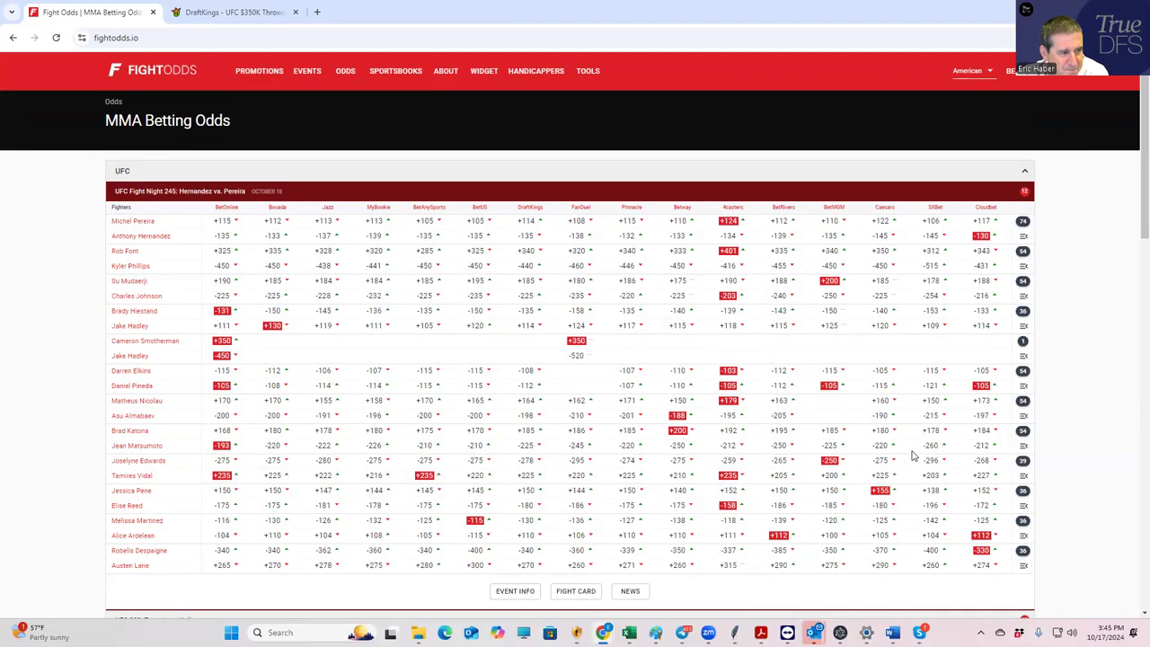
Step: Expand the Katona vs. Matsumoto prop odds, examine the inside-distance and decision lines, and collapse them
click(1023, 430)
scroll(364, 549, down, 3)
scroll(362, 546, down, 2)
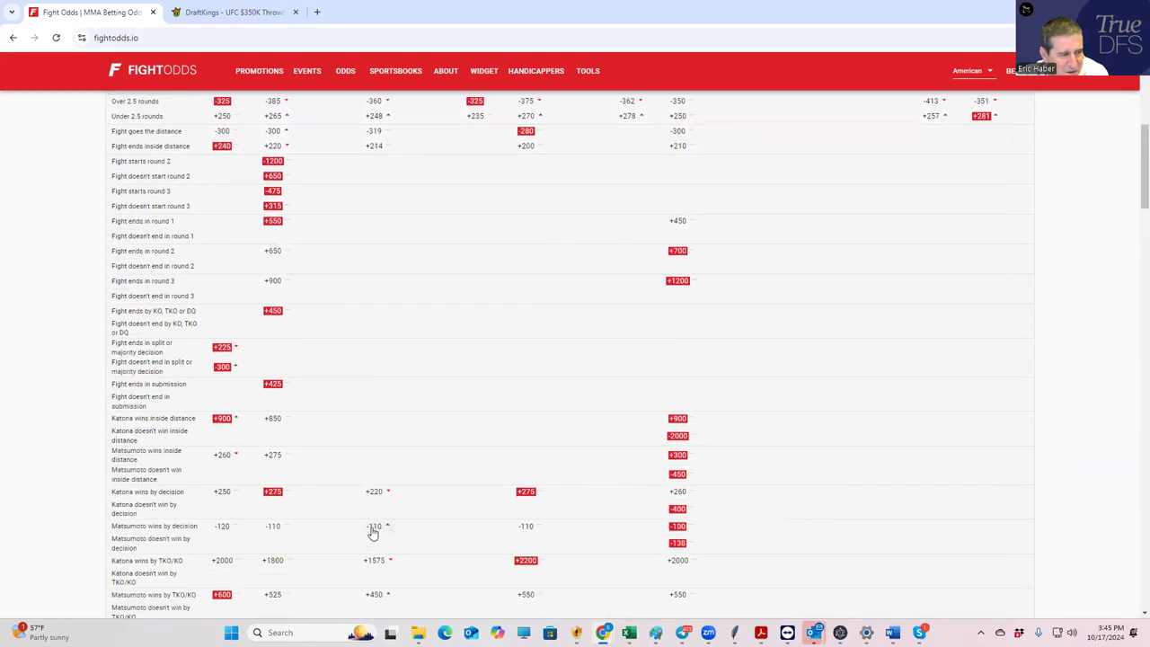
scroll(381, 512, up, 3)
scroll(656, 450, up, 3)
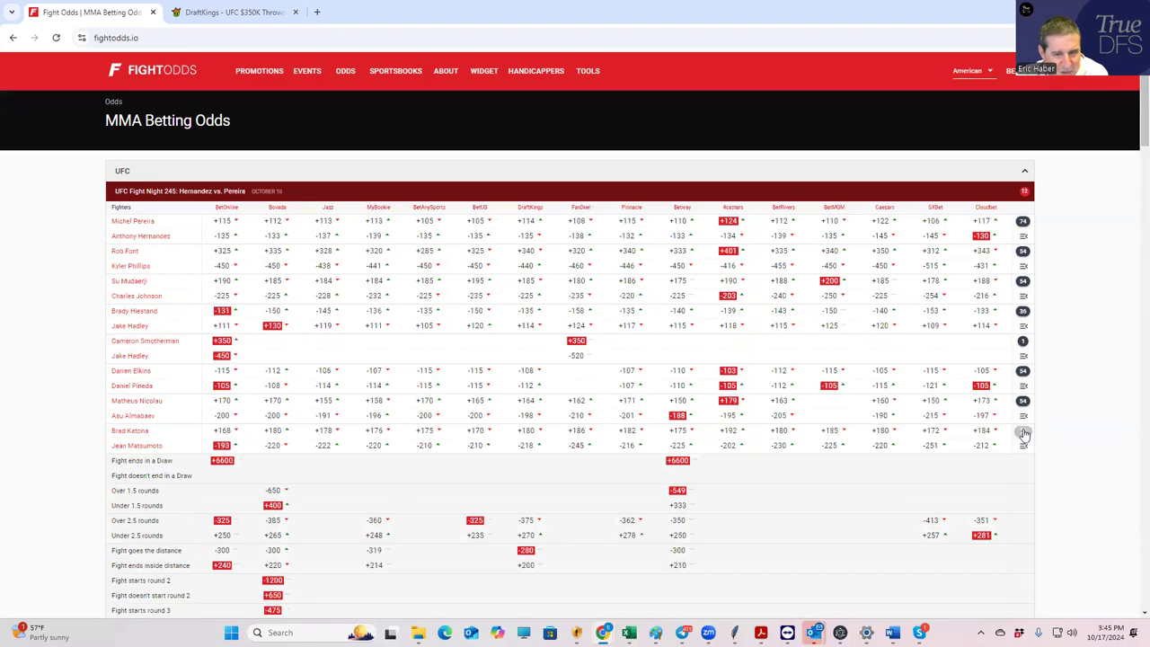
click(1022, 430)
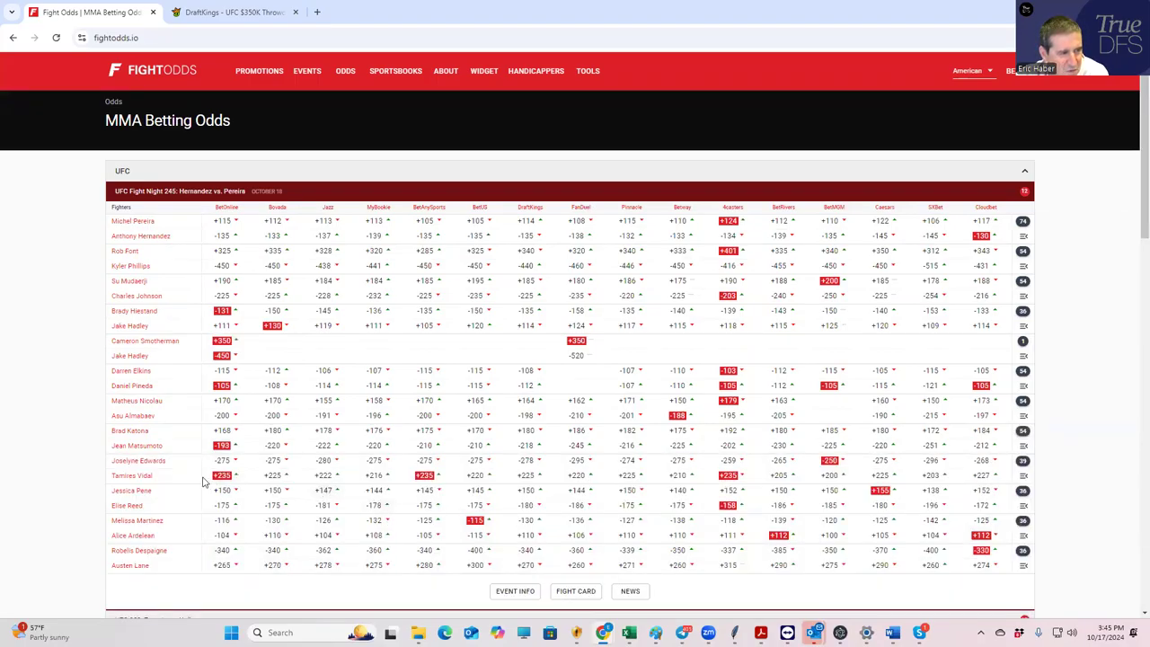
Step: Expand the Mudaerji vs. Johnson prop odds, examine the inside-distance and decision lines, and collapse them
click(1023, 281)
scroll(244, 513, down, 6)
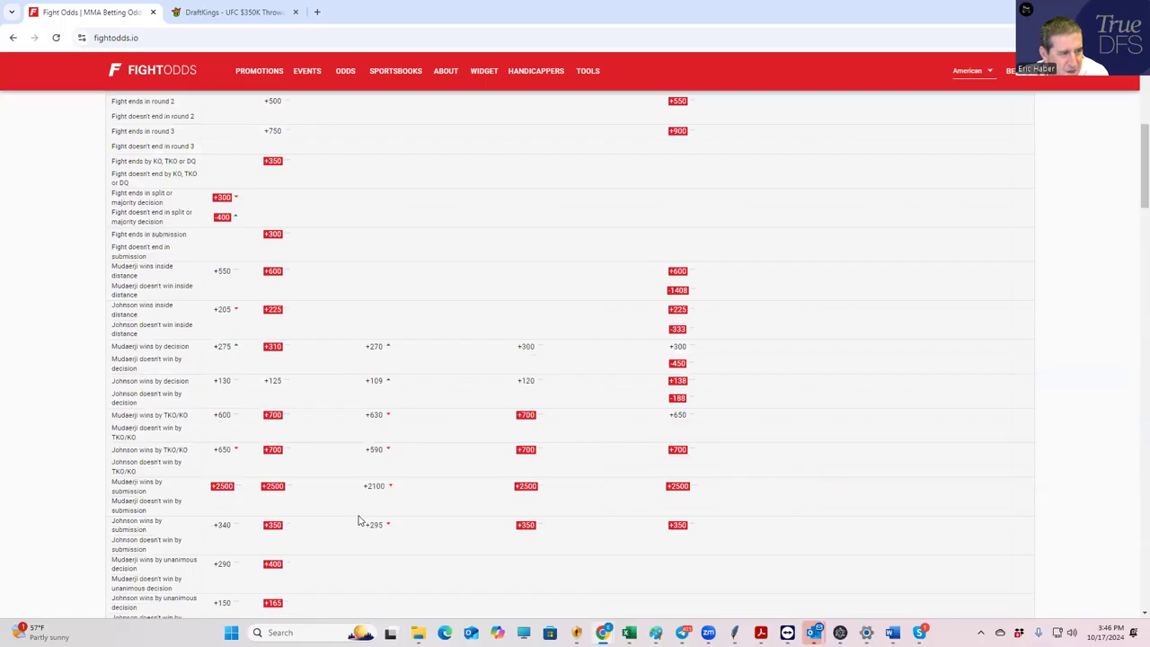
scroll(285, 471, up, 1)
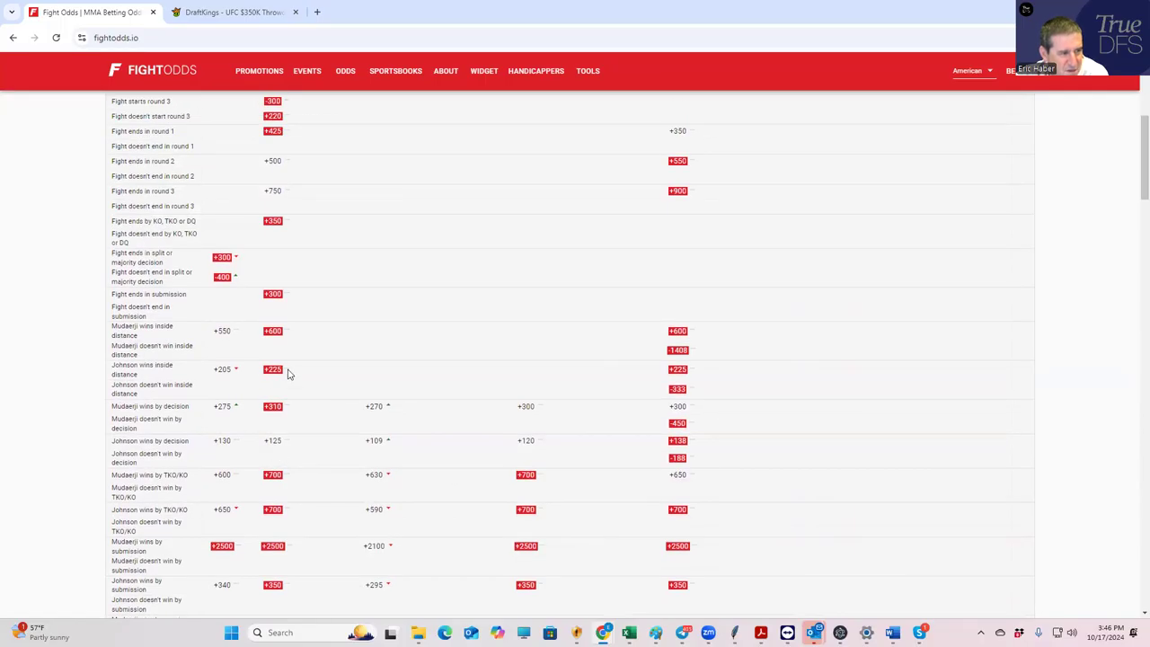
scroll(1024, 215, up, 6)
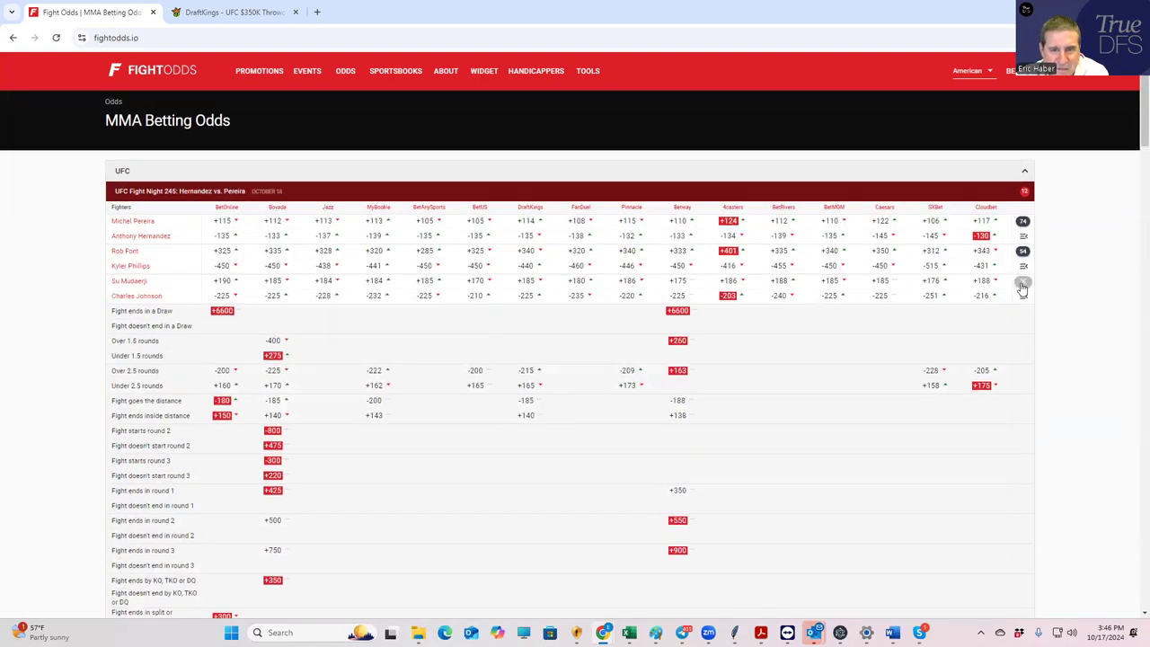
click(1022, 284)
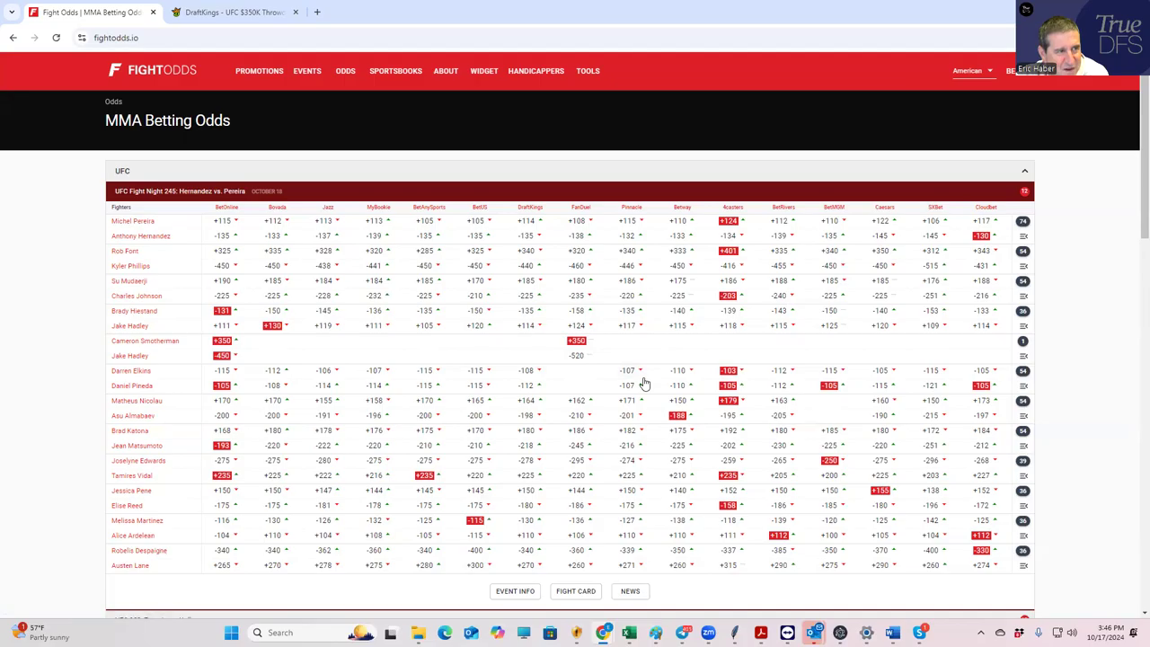
Step: Switch to the DraftKings draft page and add R. Despaigne to the lineup
click(237, 12)
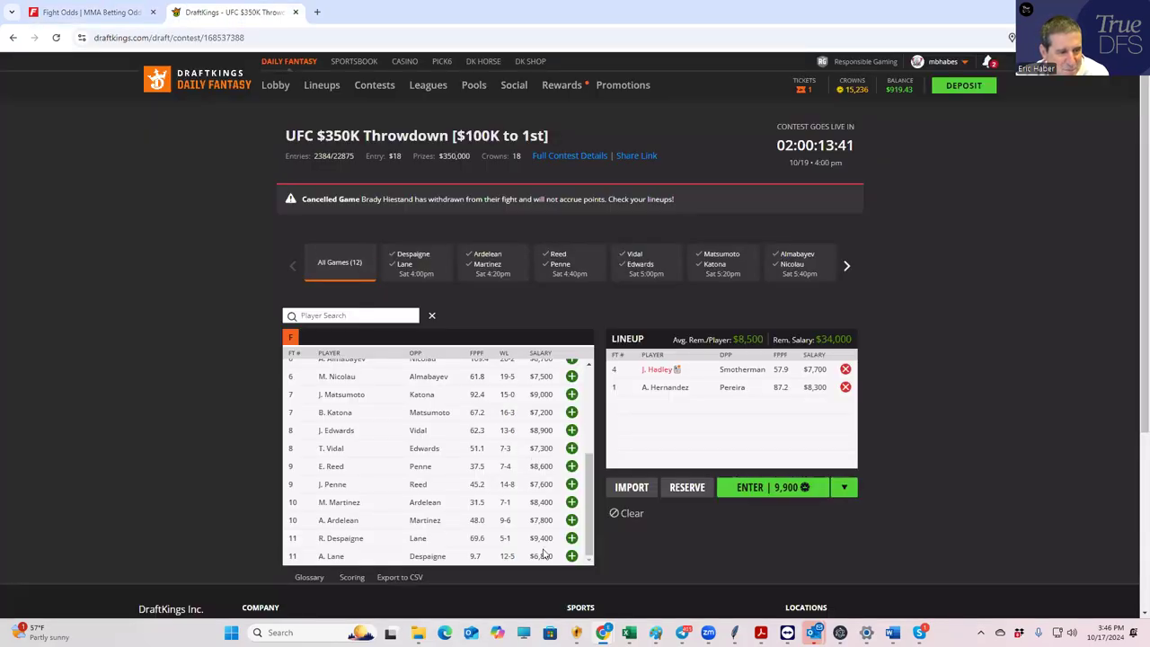
click(571, 538)
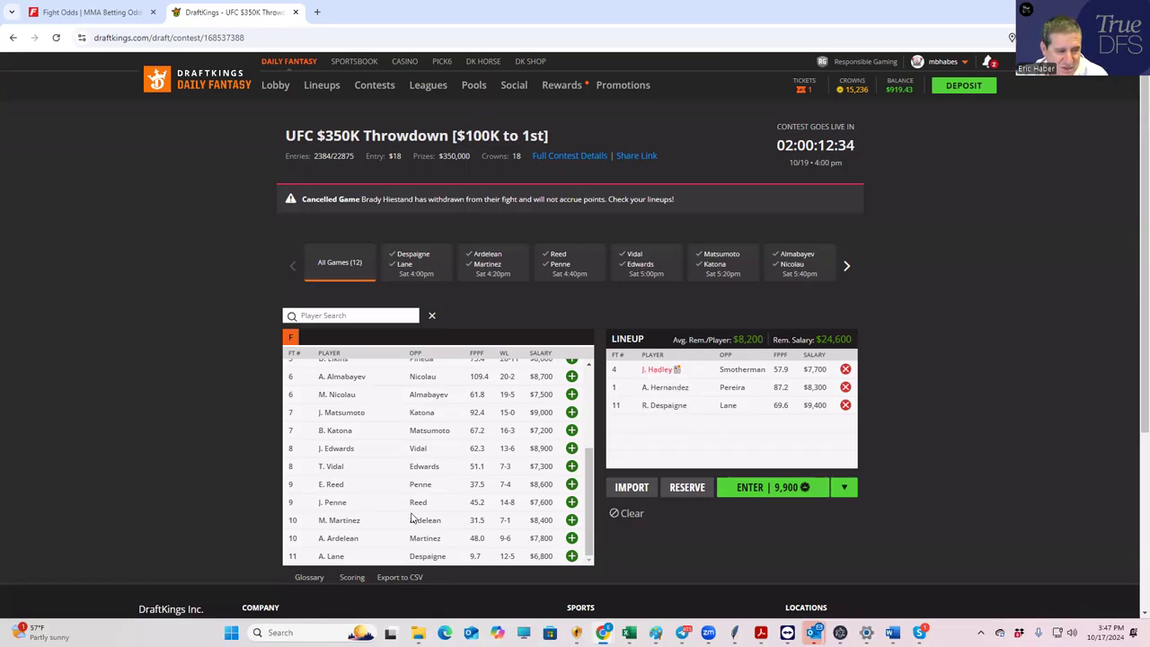
scroll(430, 518, up, 3)
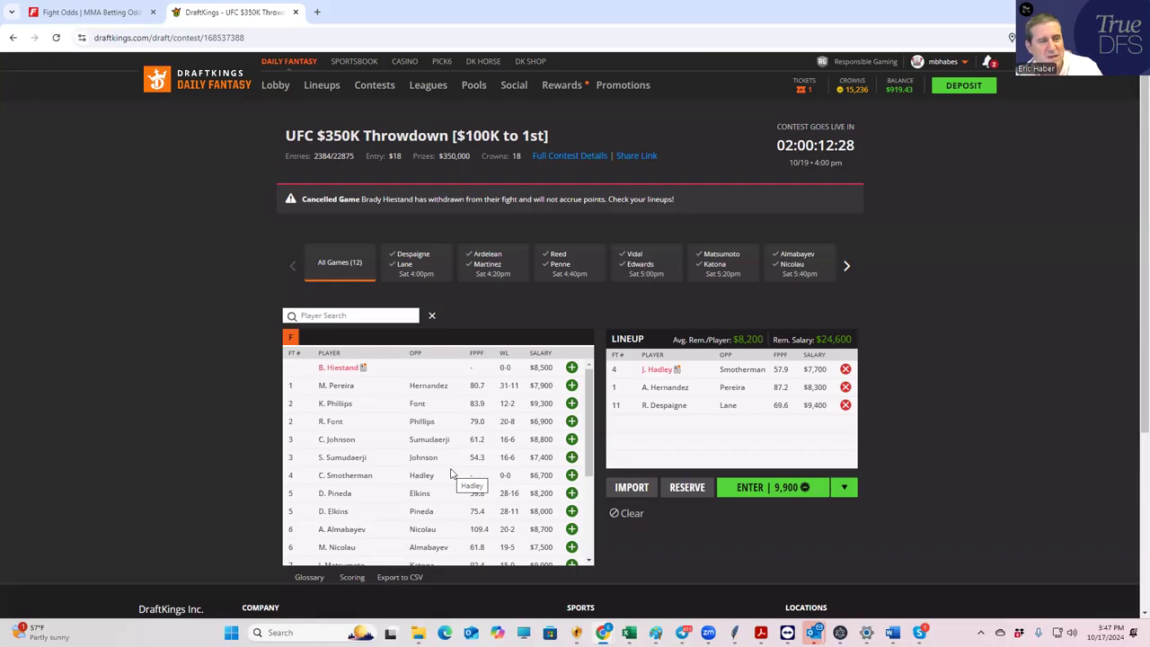
Step: Return to FightOdds and examine the Martinez vs. Ardelean round totals and inside-distance props, collapsing them when done
click(115, 12)
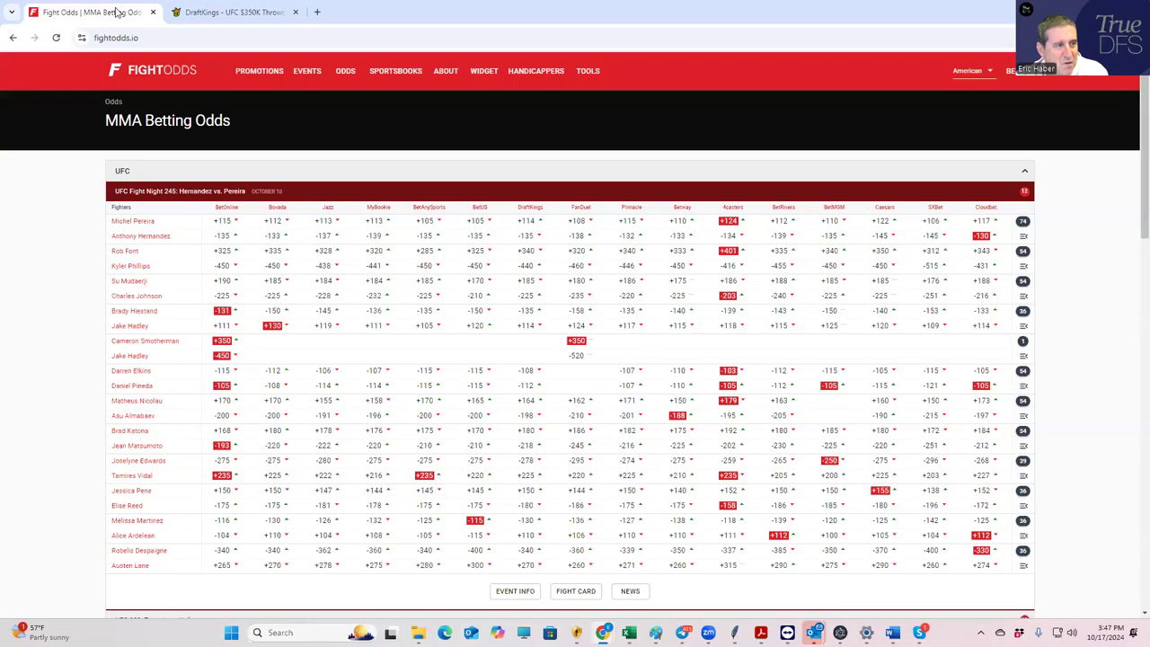
scroll(834, 425, down, 1)
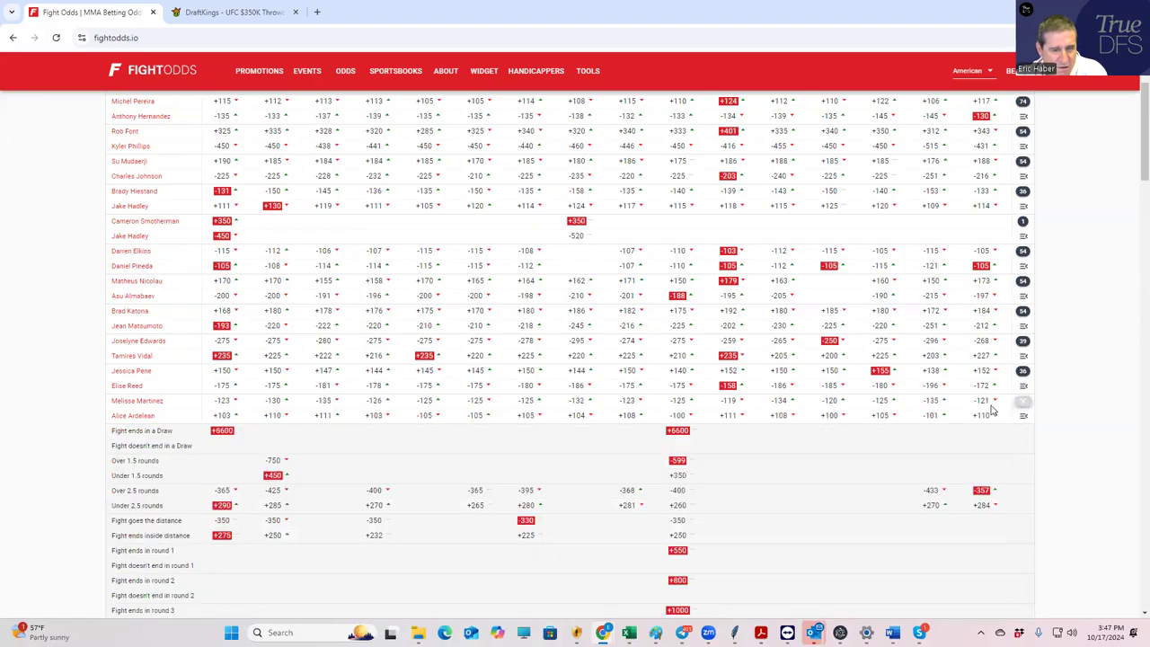
click(1020, 406)
scroll(254, 506, down, 1)
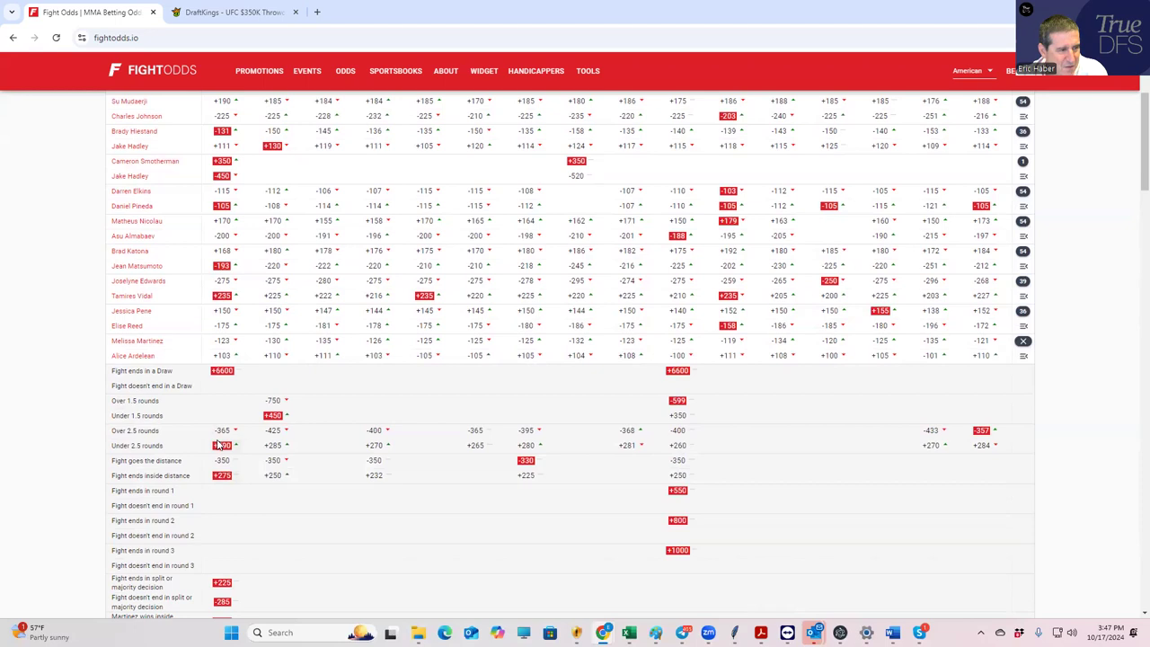
scroll(246, 502, down, 4)
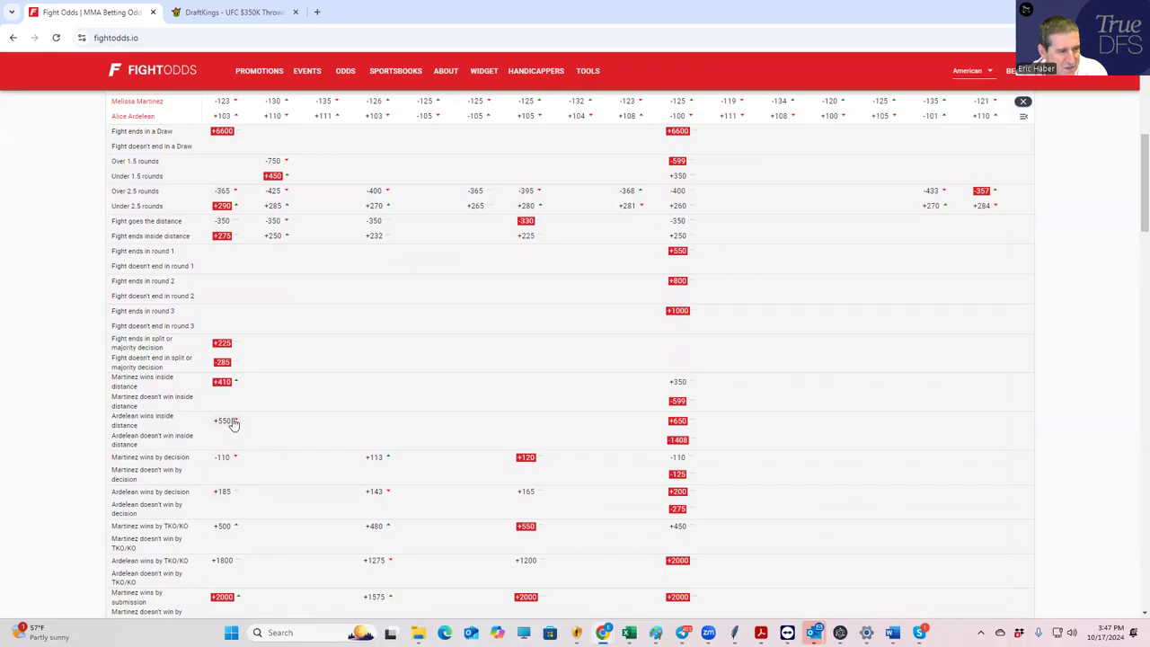
scroll(232, 423, up, 3)
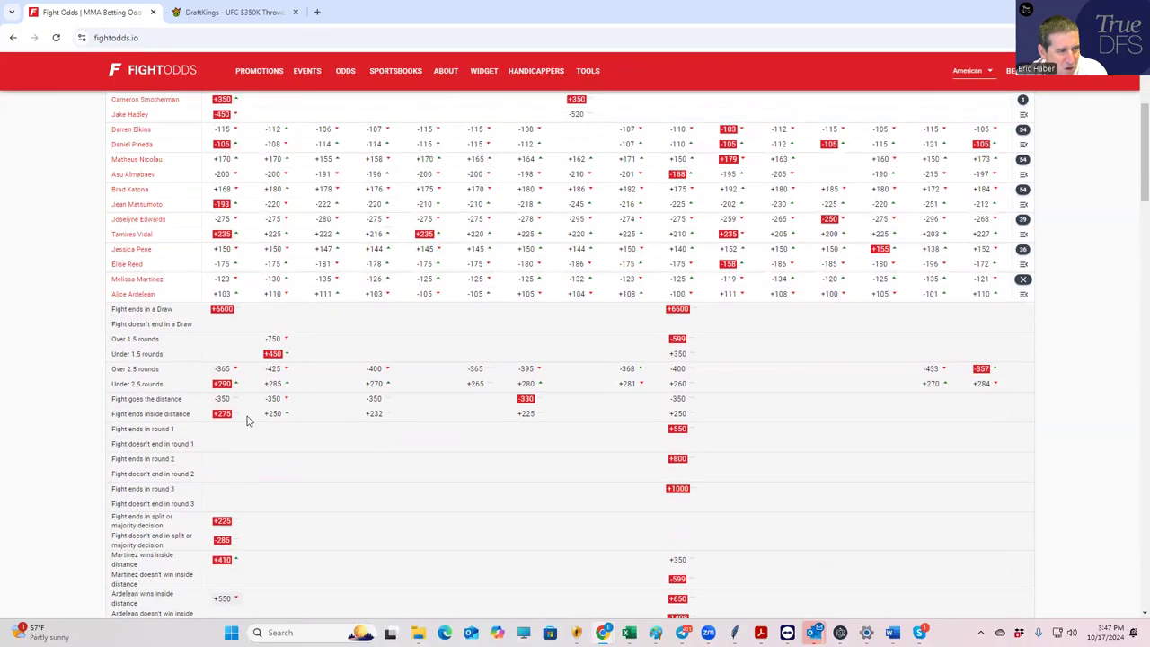
click(1023, 282)
Step: Expand the Penne vs. Reed prop odds, examine each fighter's inside-distance line, and collapse them
click(1022, 251)
scroll(380, 385, down, 2)
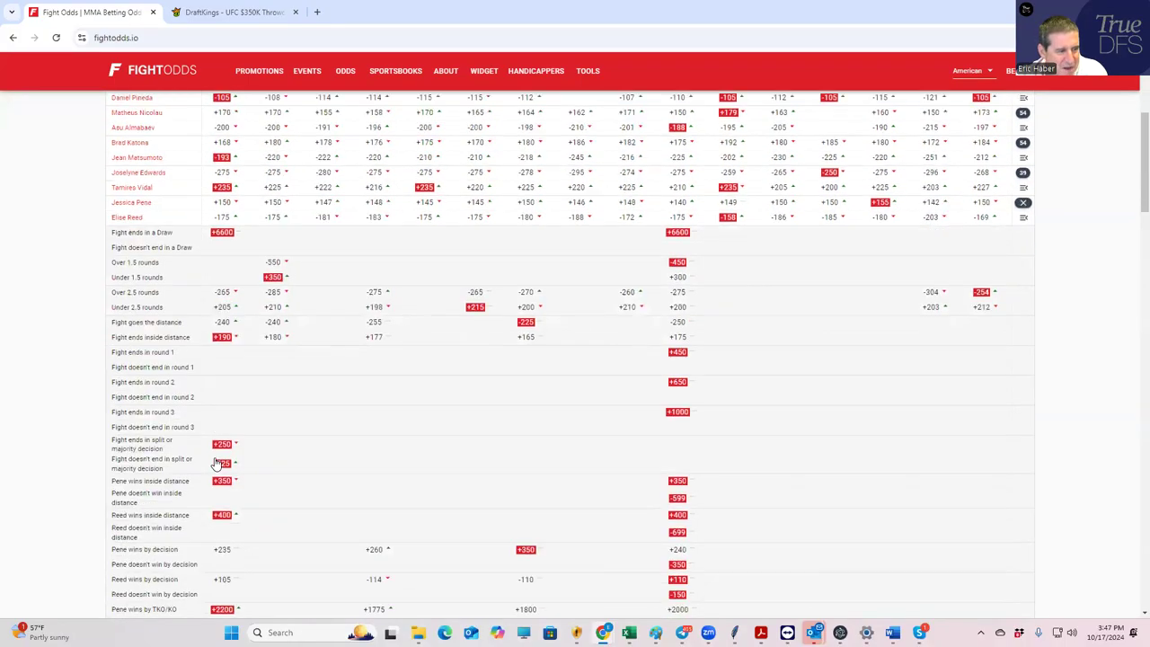
scroll(230, 441, up, 4)
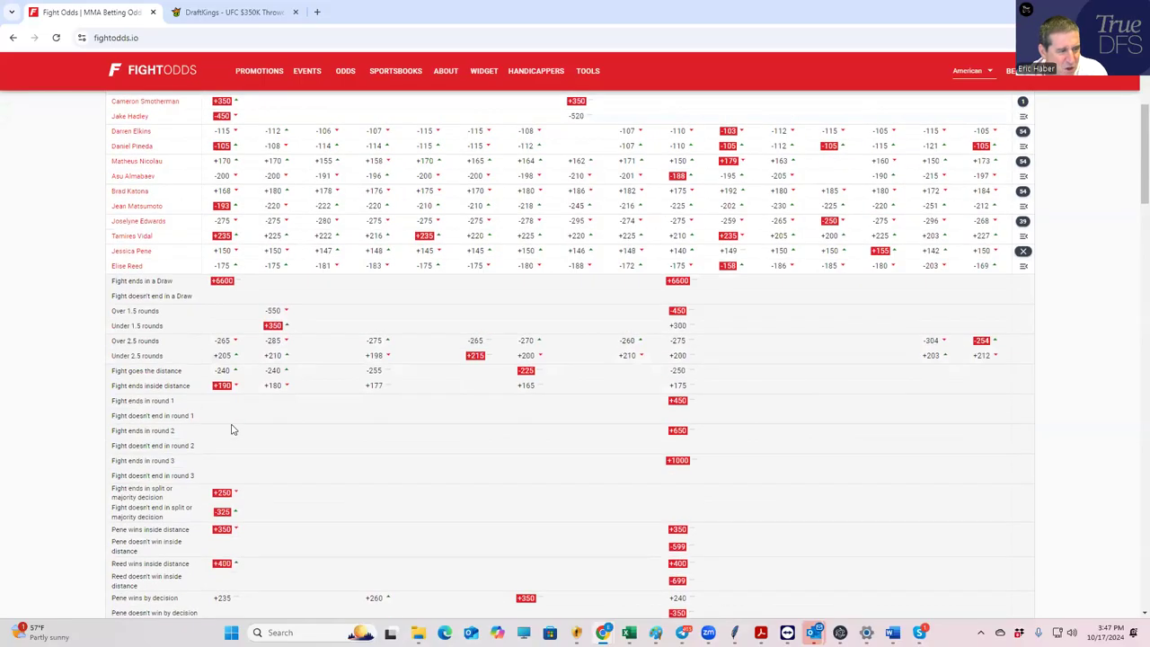
click(1023, 370)
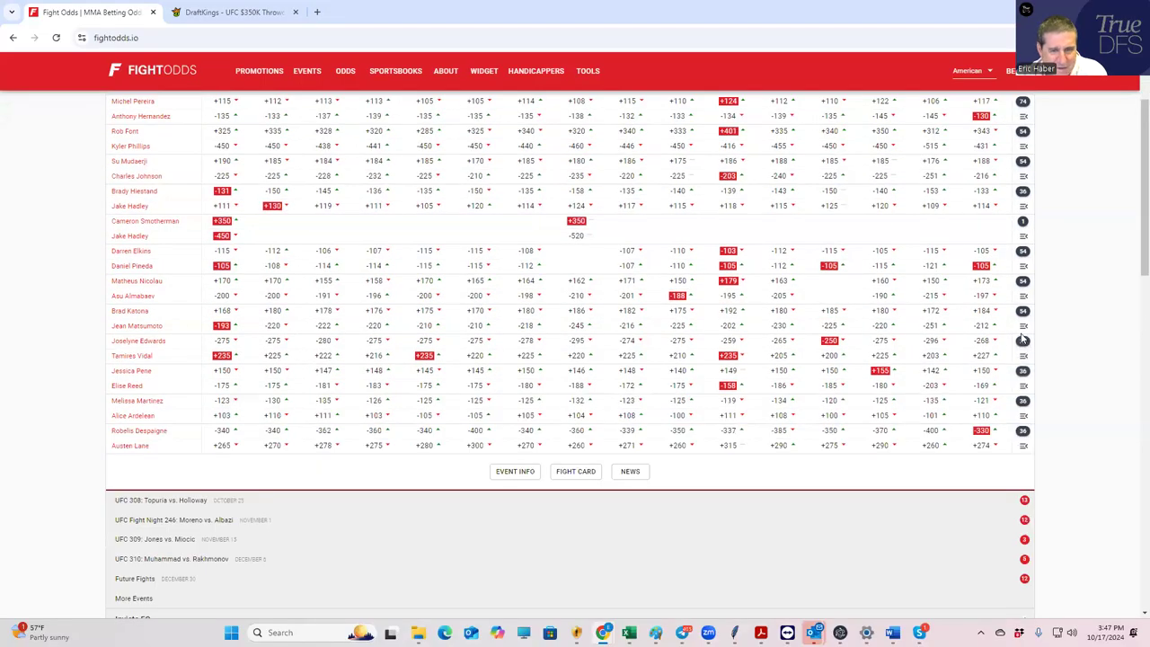
Step: Expand the Edwards vs. Vidal prop odds, examine each fighter's inside-distance line, and collapse them
click(1024, 342)
scroll(270, 431, down, 3)
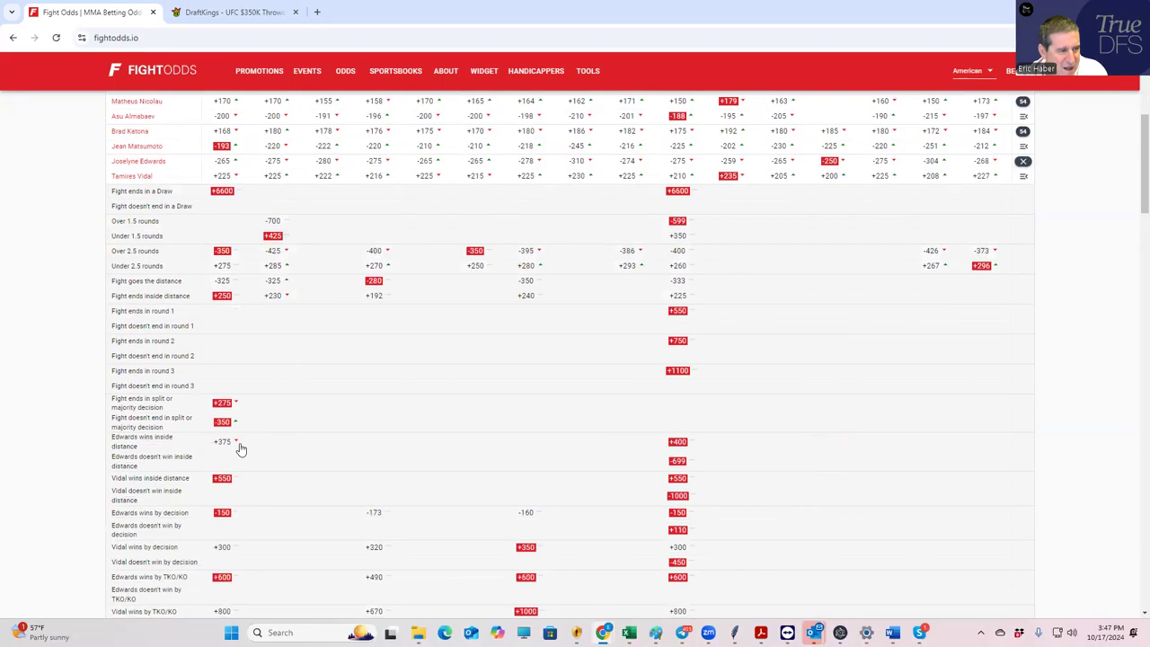
scroll(238, 461, up, 4)
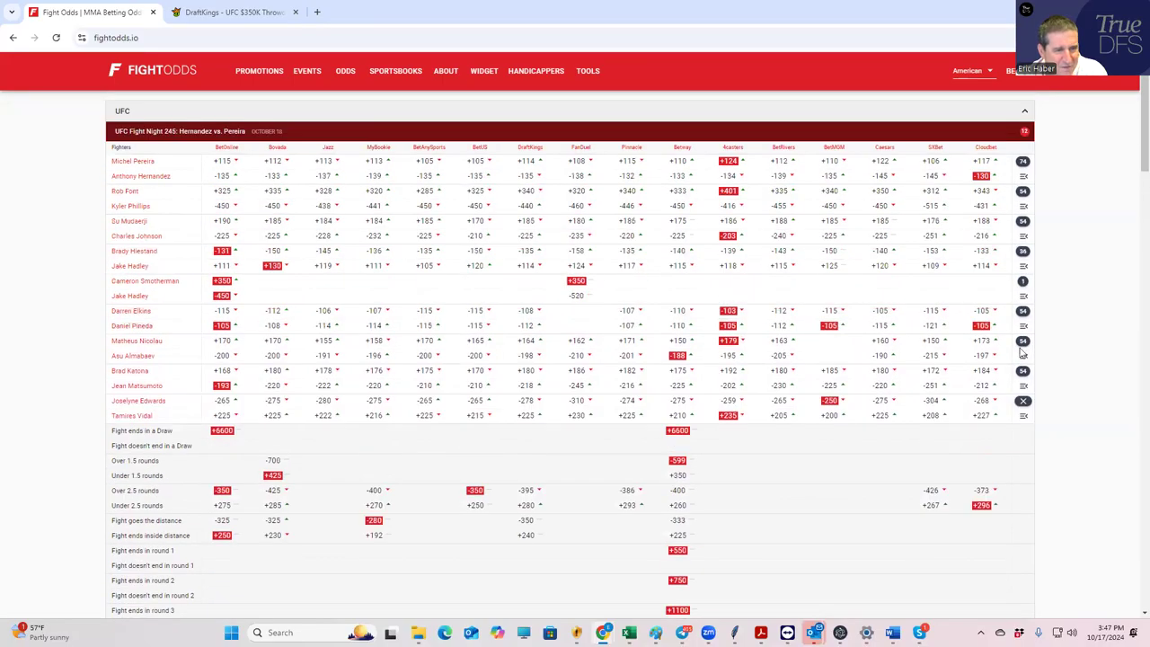
click(1023, 401)
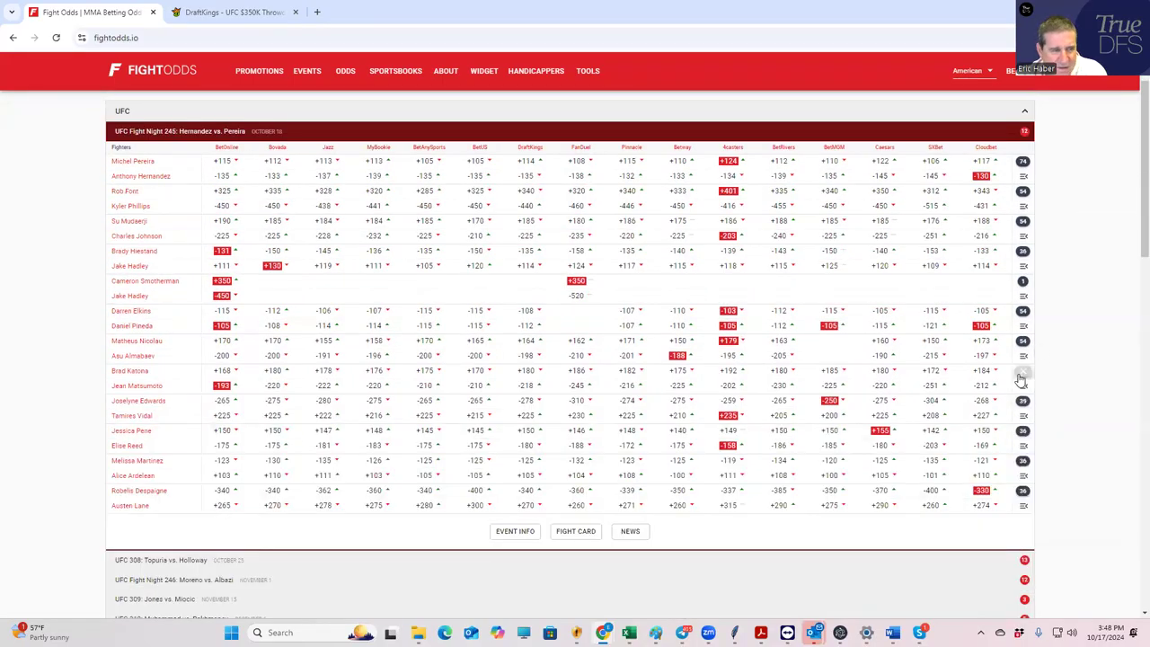
Step: Recheck the Katona vs. Matsumoto inside-distance and decision props, then collapse that fight's odds
click(1023, 370)
scroll(297, 494, down, 3)
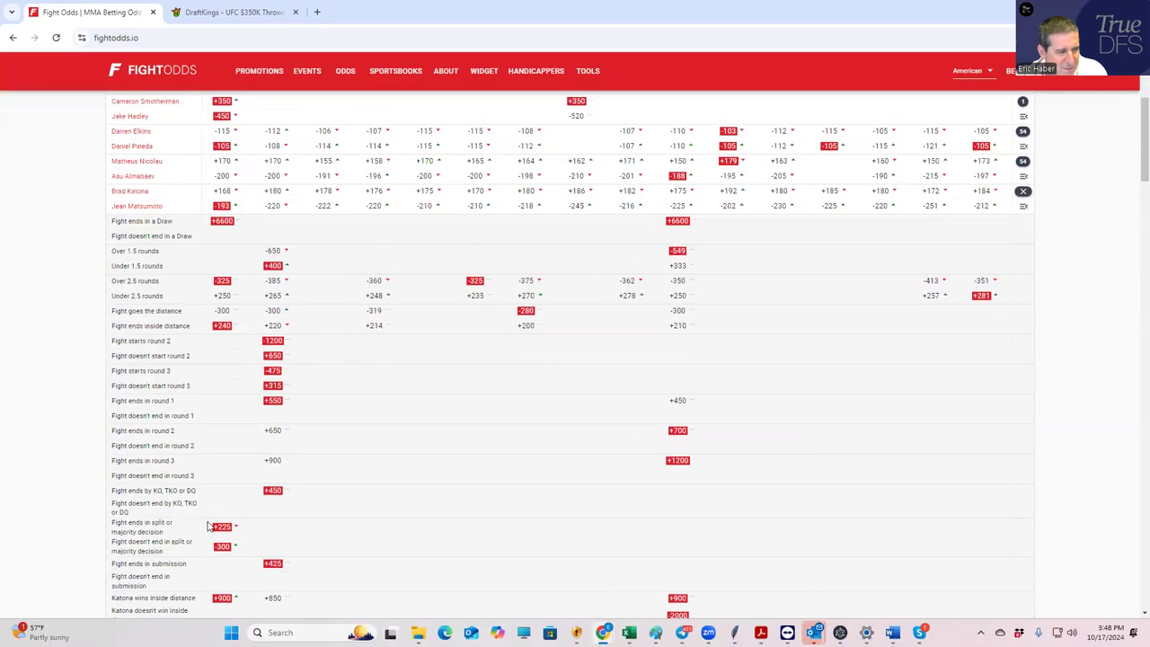
scroll(234, 530, down, 2)
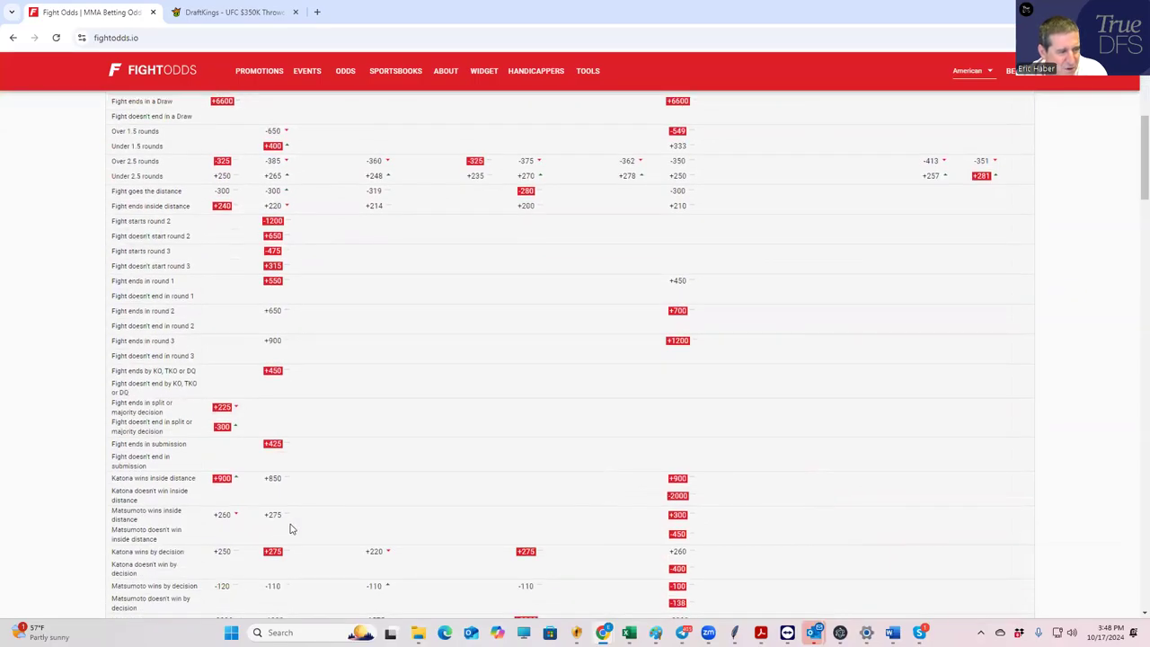
scroll(241, 519, up, 1)
scroll(241, 519, up, 3)
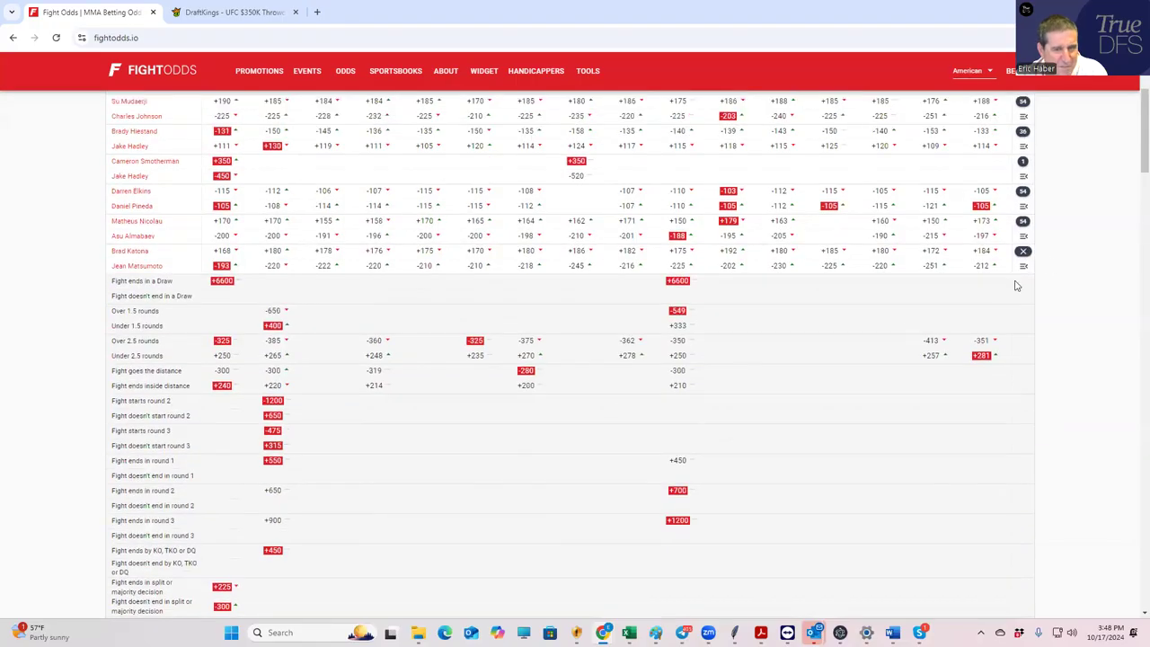
click(1022, 250)
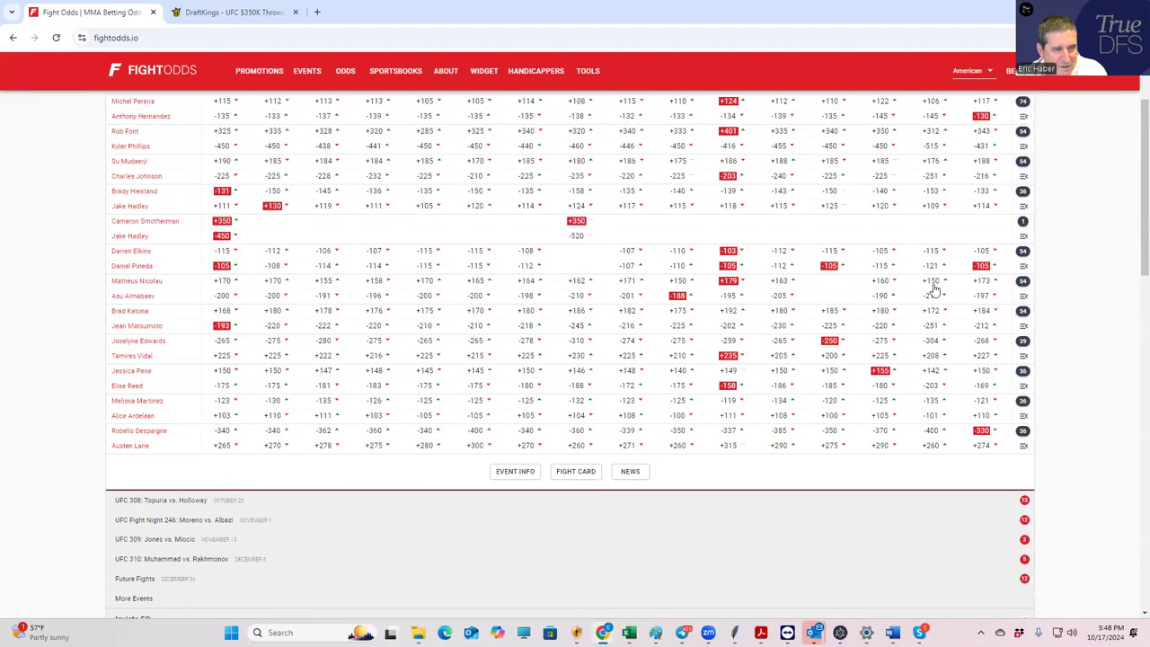
Step: Expand the Nicolau vs. Almabaev prop odds, examine the inside-distance and decision lines, and collapse them
click(1023, 273)
scroll(257, 454, down, 3)
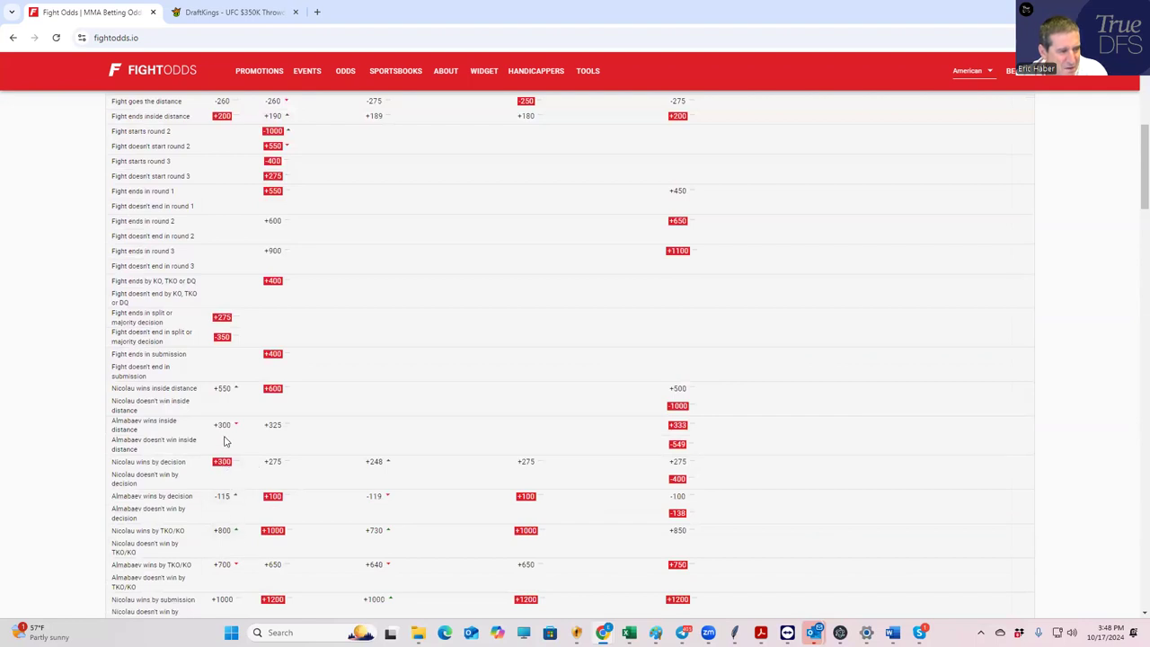
scroll(227, 440, up, 3)
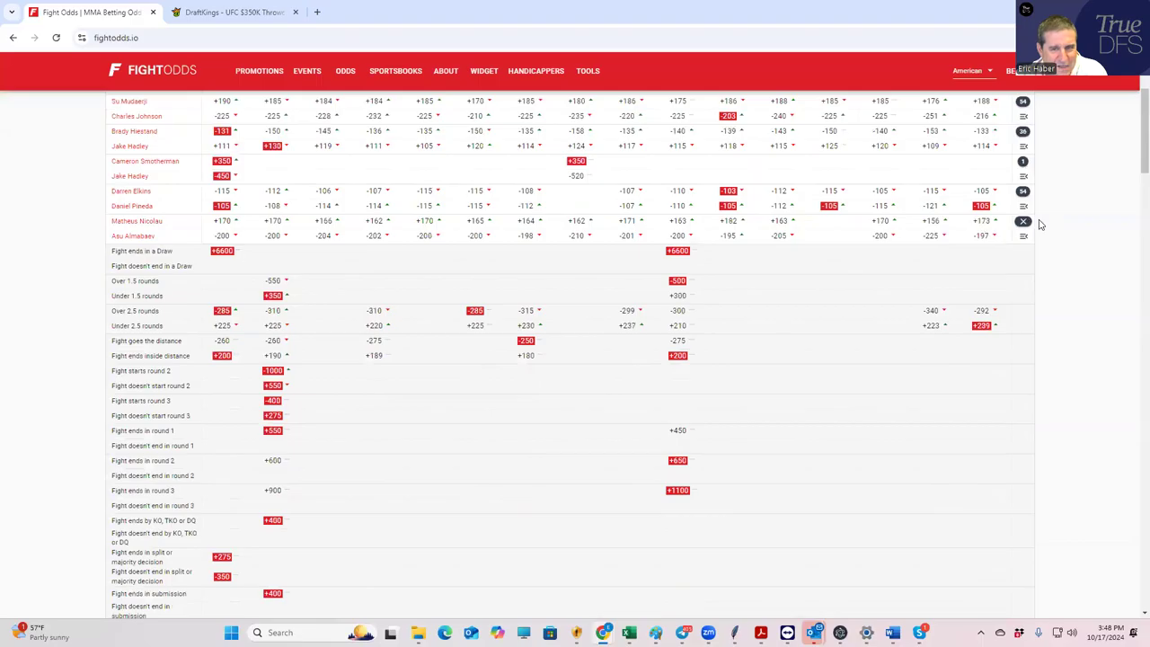
click(1024, 223)
scroll(791, 256, up, 2)
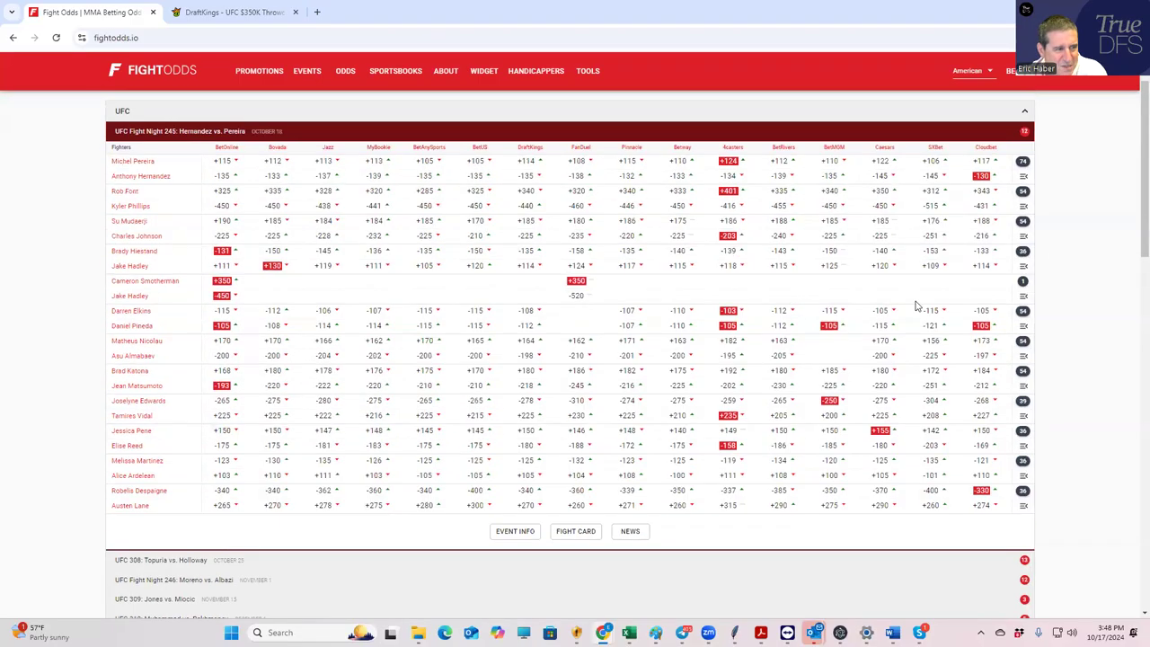
Step: Expand the Elkins vs. Pineda prop odds, examine each fighter's inside-distance line, and collapse them
click(1022, 315)
scroll(261, 454, down, 3)
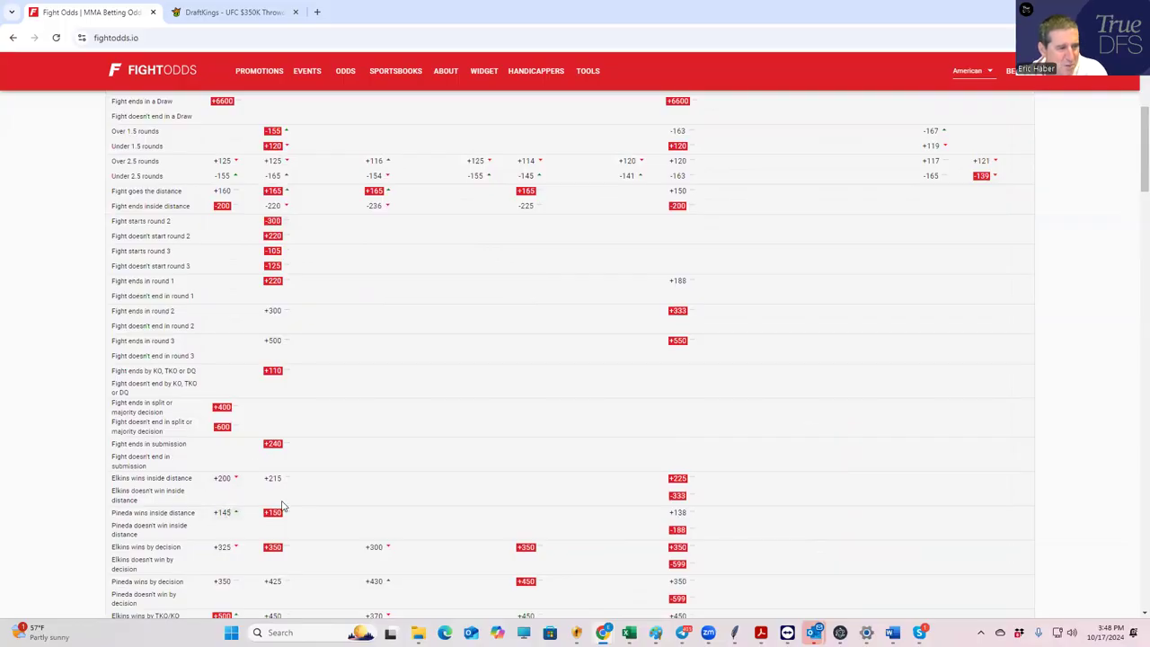
scroll(278, 507, up, 3)
click(1022, 310)
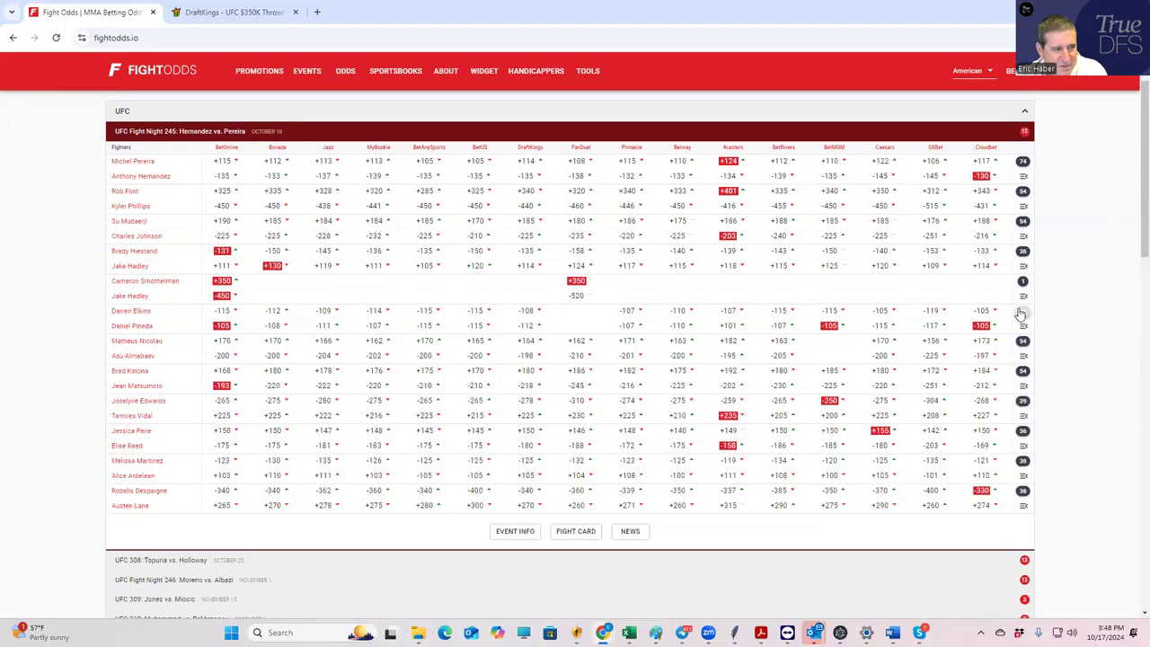
Step: Recheck the Mudaerji vs. Johnson props for winning inside the distance and by decision, collapsing them when done
click(1022, 225)
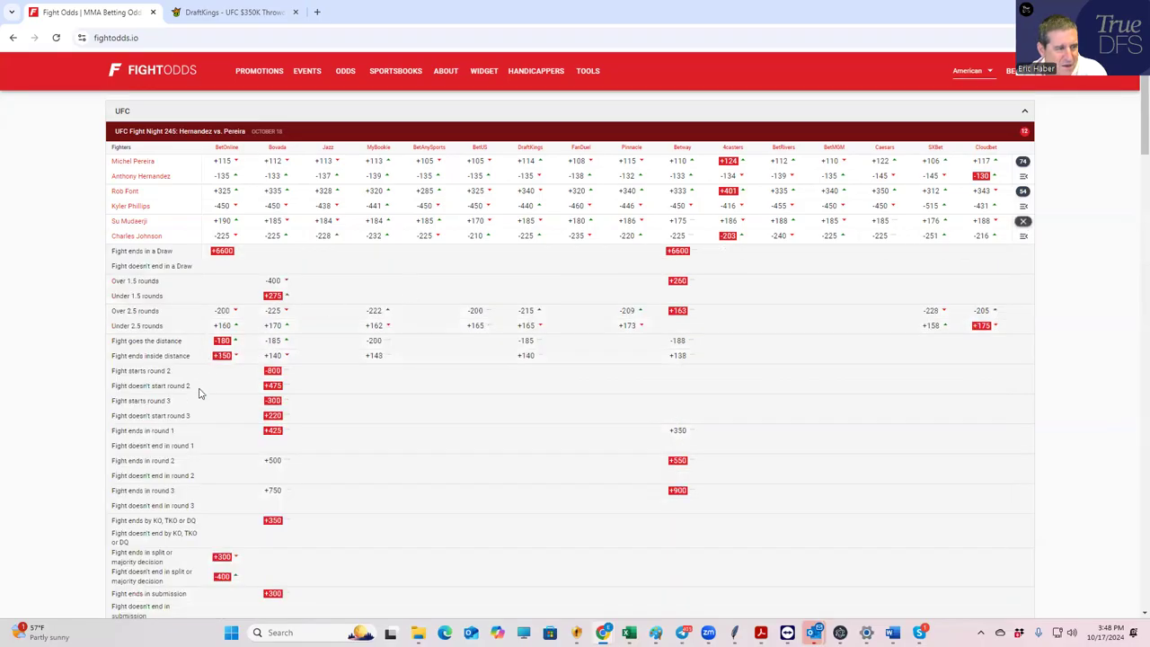
scroll(223, 437, down, 5)
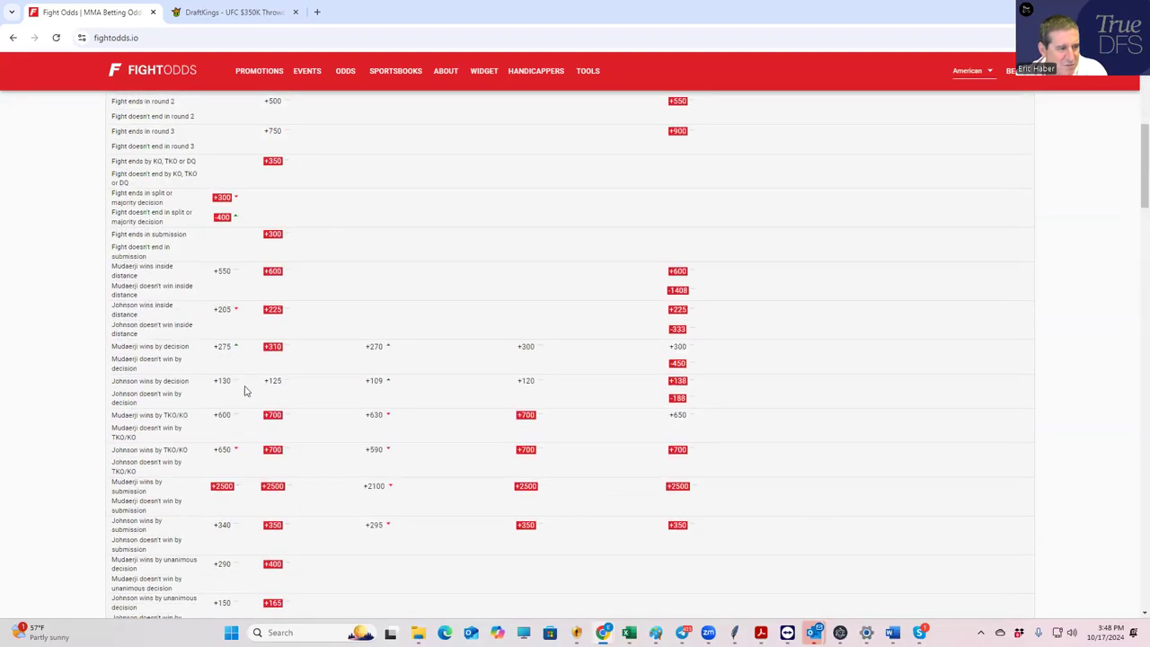
scroll(243, 318, up, 4)
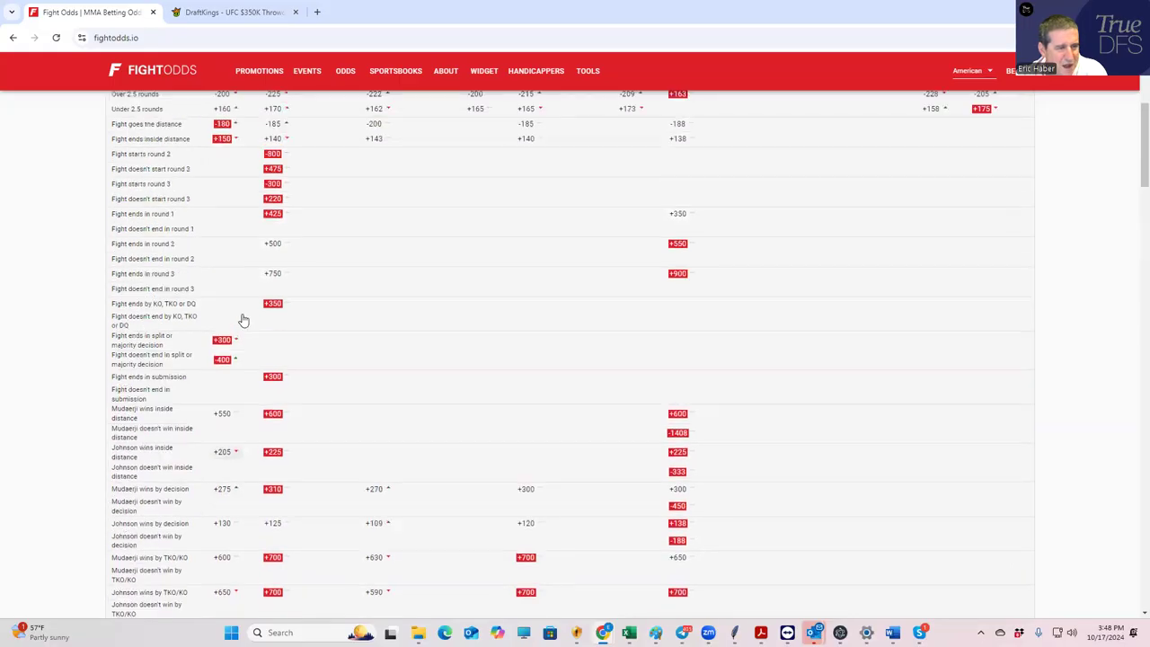
click(1024, 167)
scroll(1029, 233, up, 3)
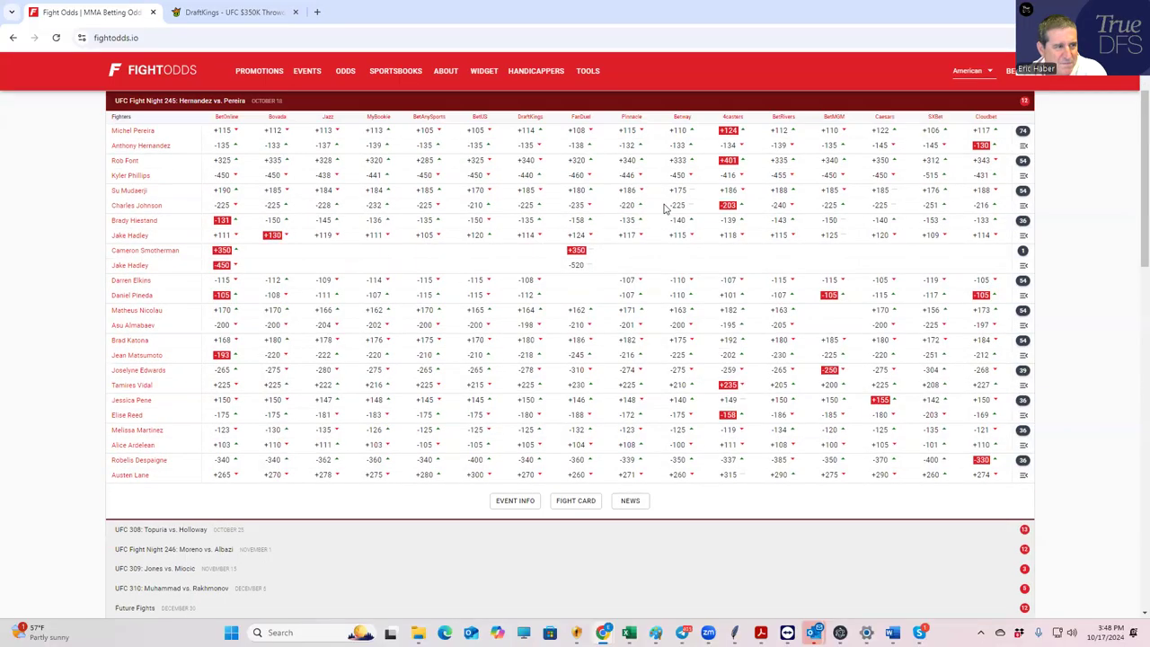
Step: Recheck the Font vs. Phillips inside-distance and decision props, collapse them, and return to the DraftKings draft page
click(1024, 251)
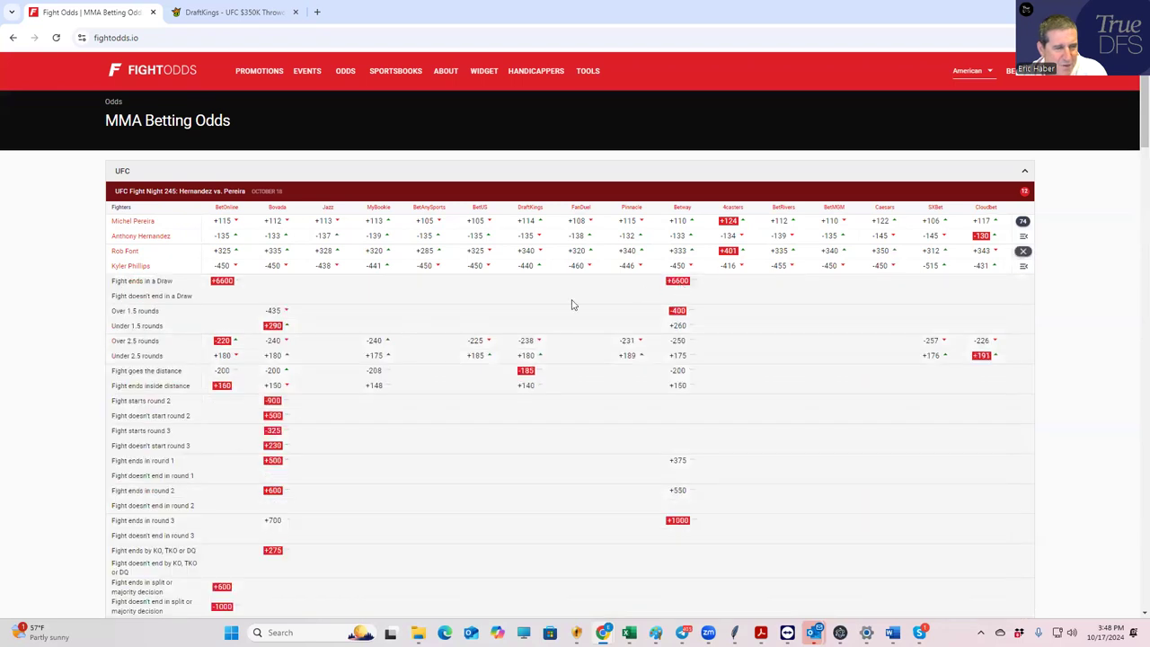
scroll(269, 487, down, 3)
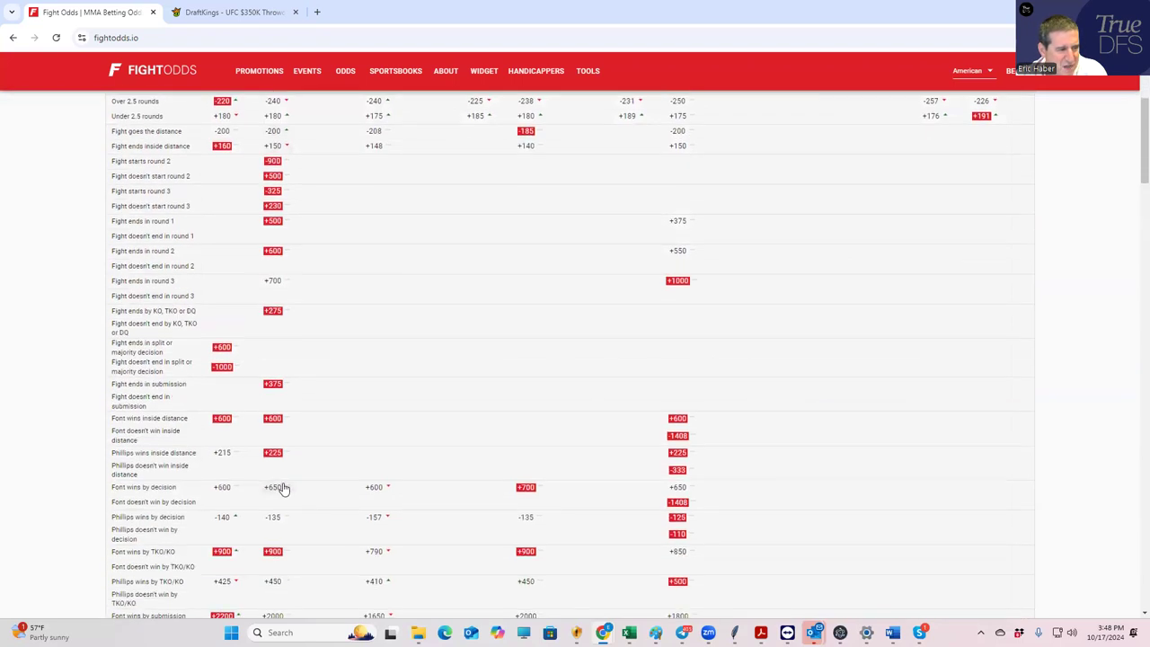
scroll(282, 488, up, 3)
click(1023, 251)
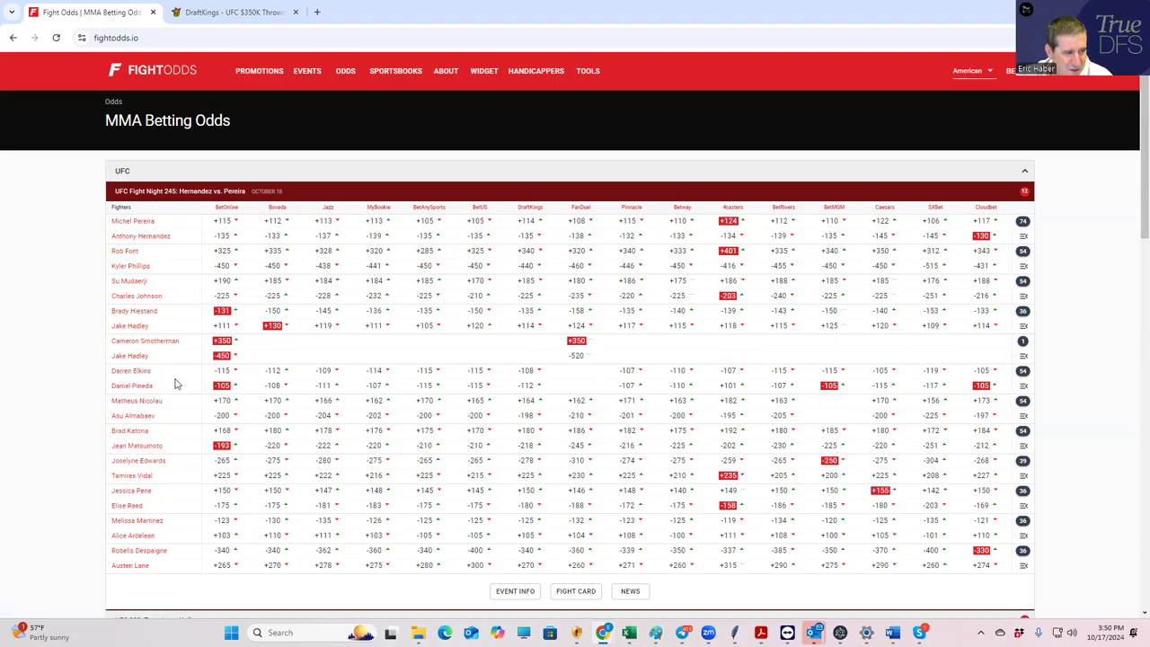
click(238, 12)
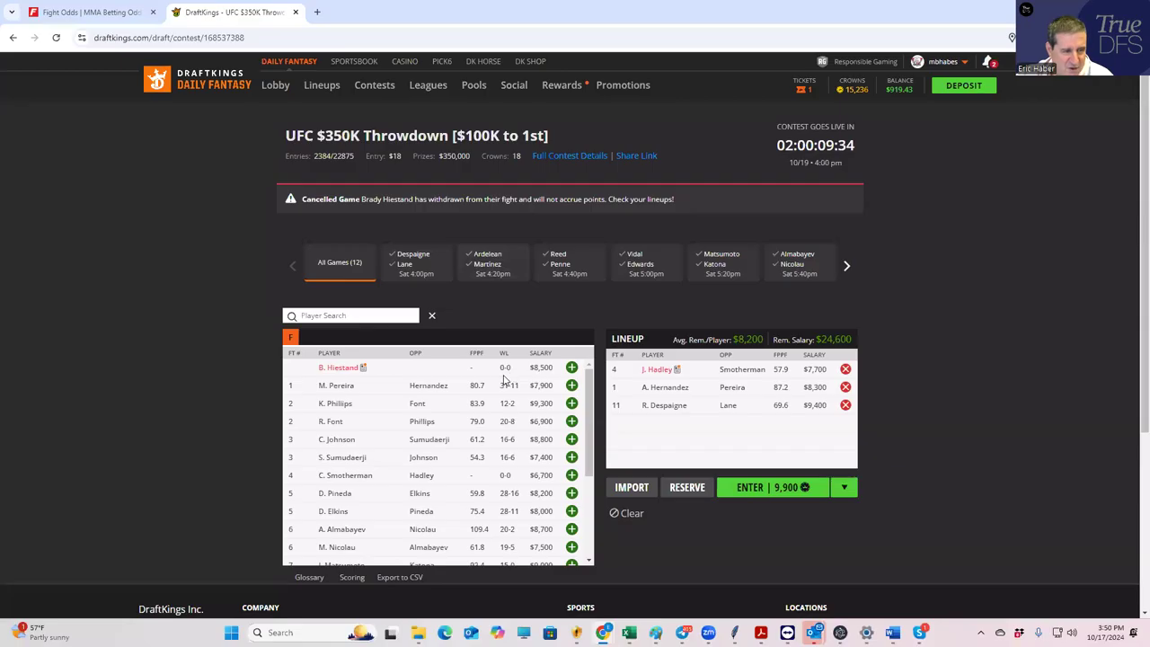
Step: Add C. Johnson and D. Elkins to the lineup
click(572, 439)
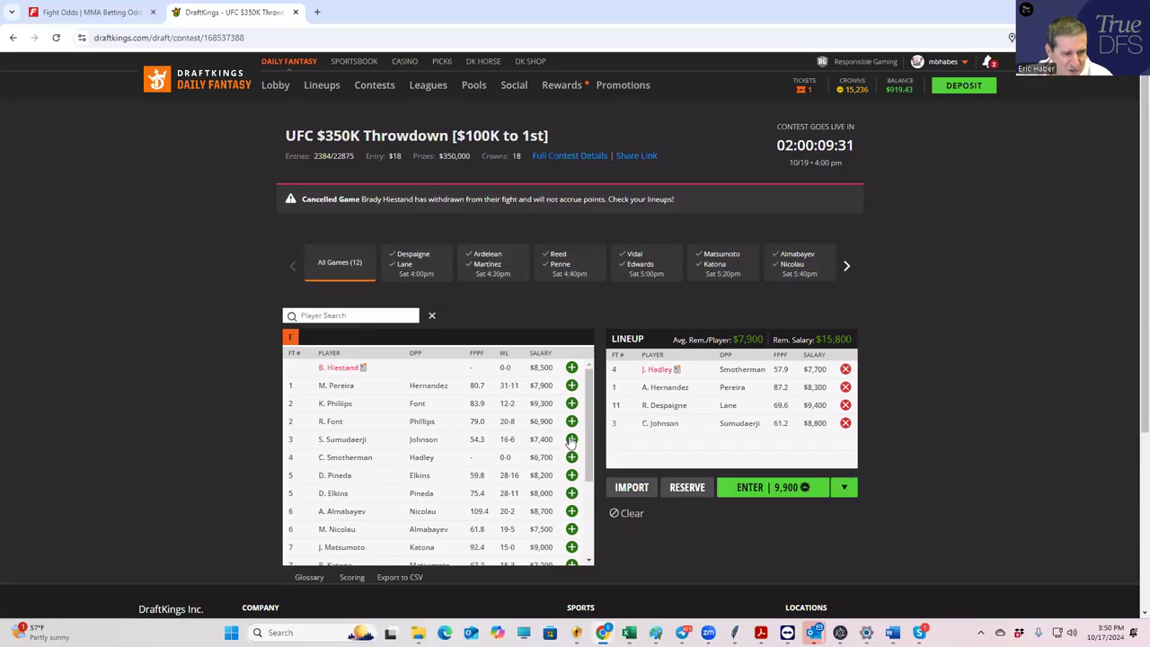
click(571, 493)
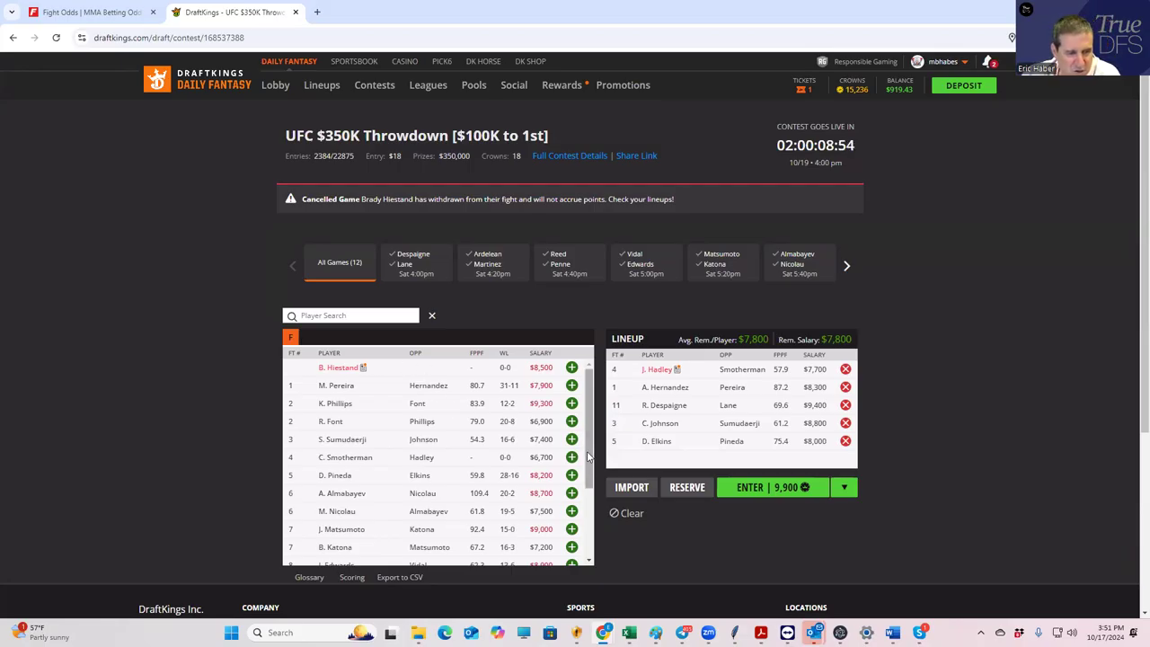
Step: Check Alice Ardelean's fight log, close it, and add her to the lineup
drag(590, 422, 590, 552)
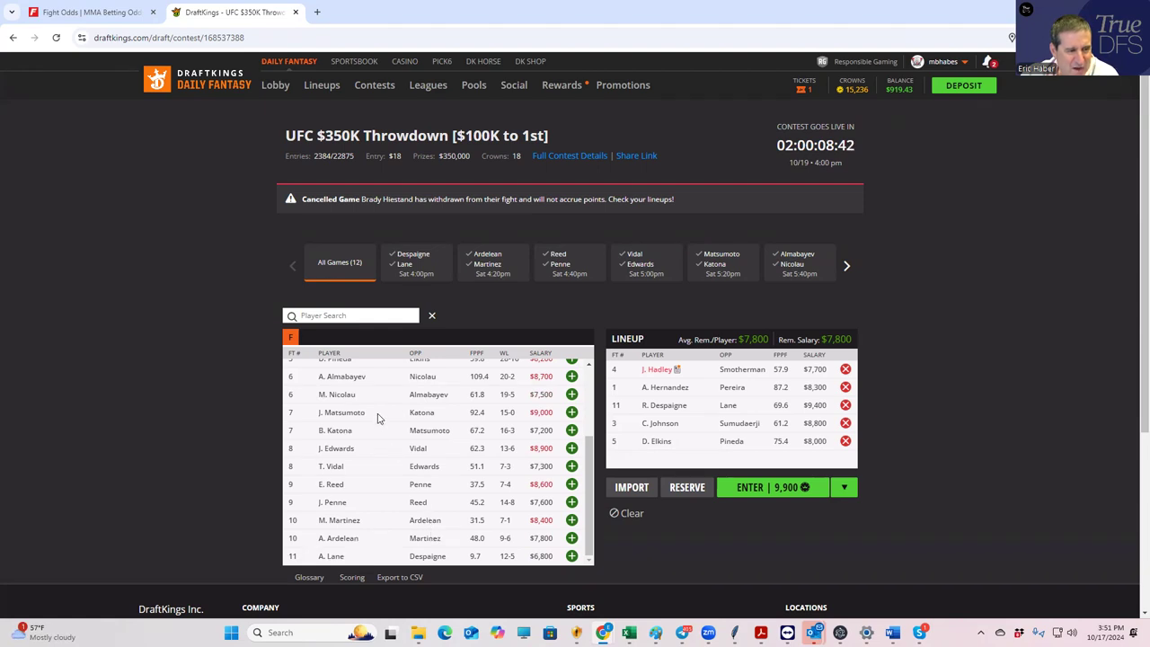
scroll(461, 446, up, 1)
scroll(459, 448, down, 1)
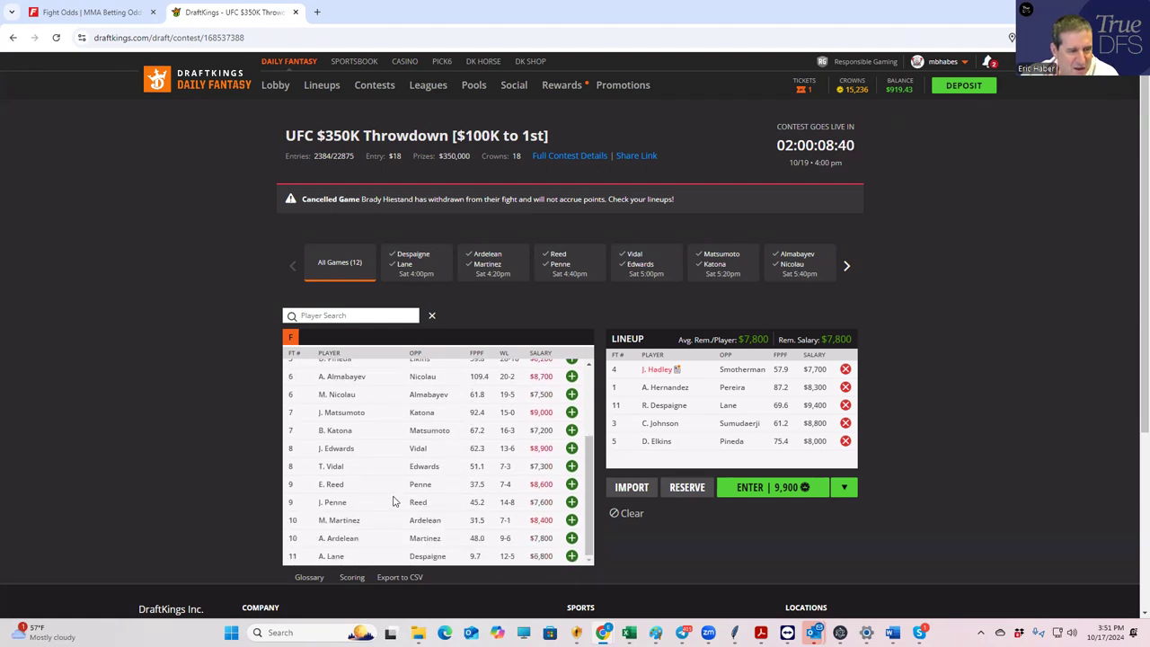
click(339, 538)
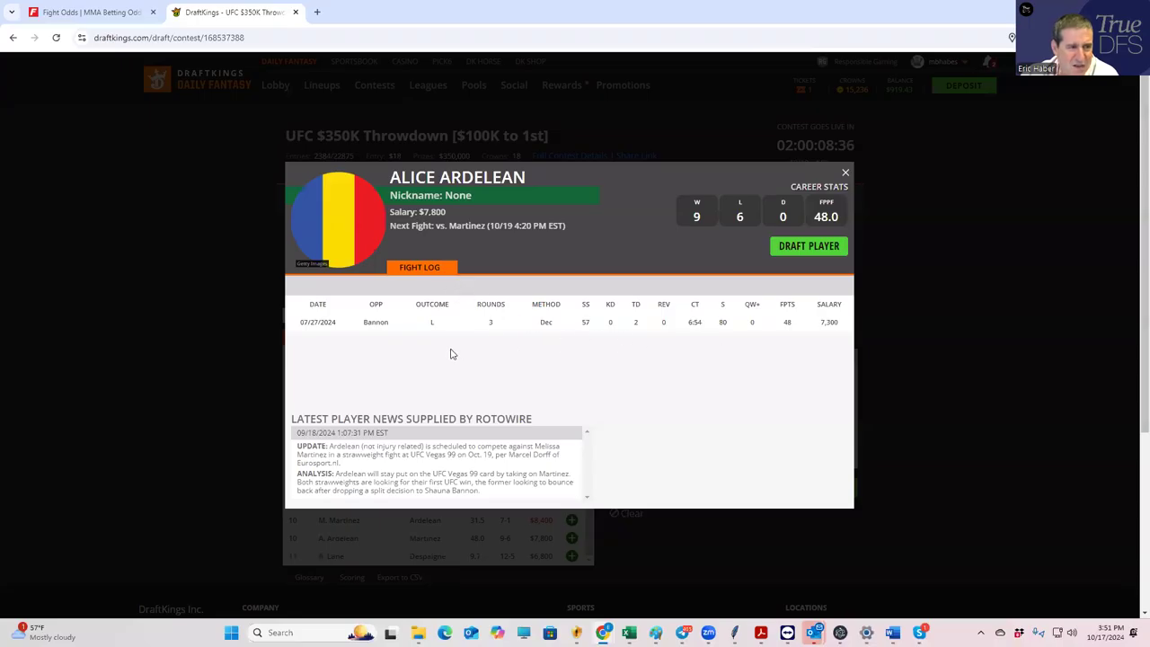
click(844, 171)
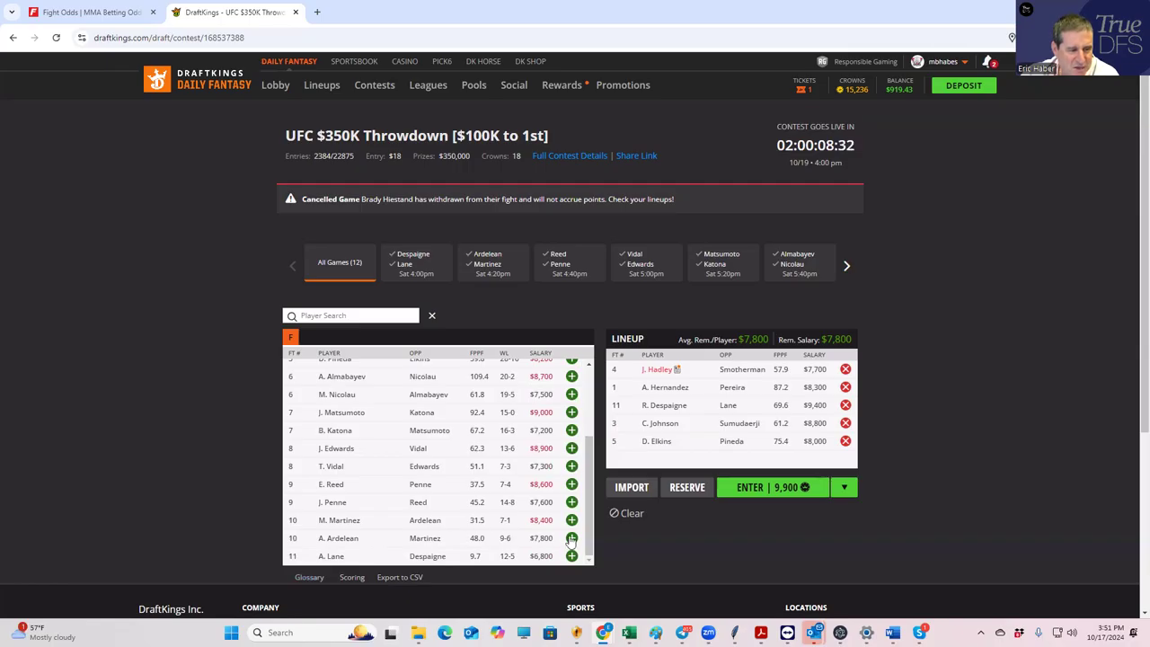
click(572, 537)
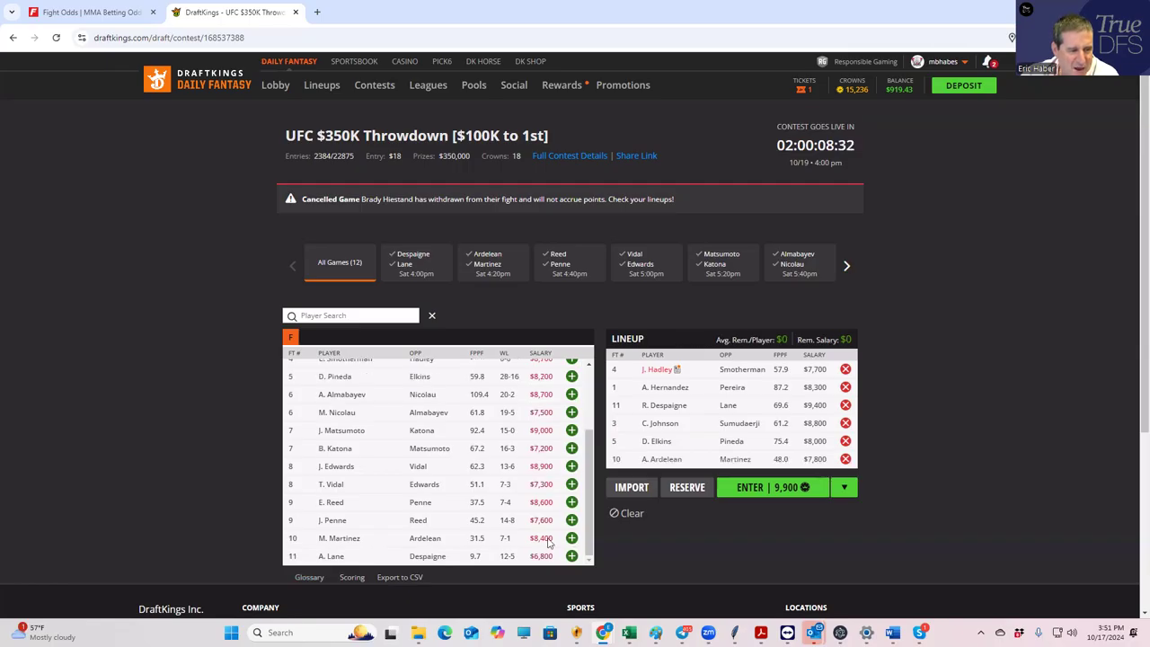
Step: Examine the fight logs of Jean Matsumoto and Brad Katona, closing each one when done
click(350, 432)
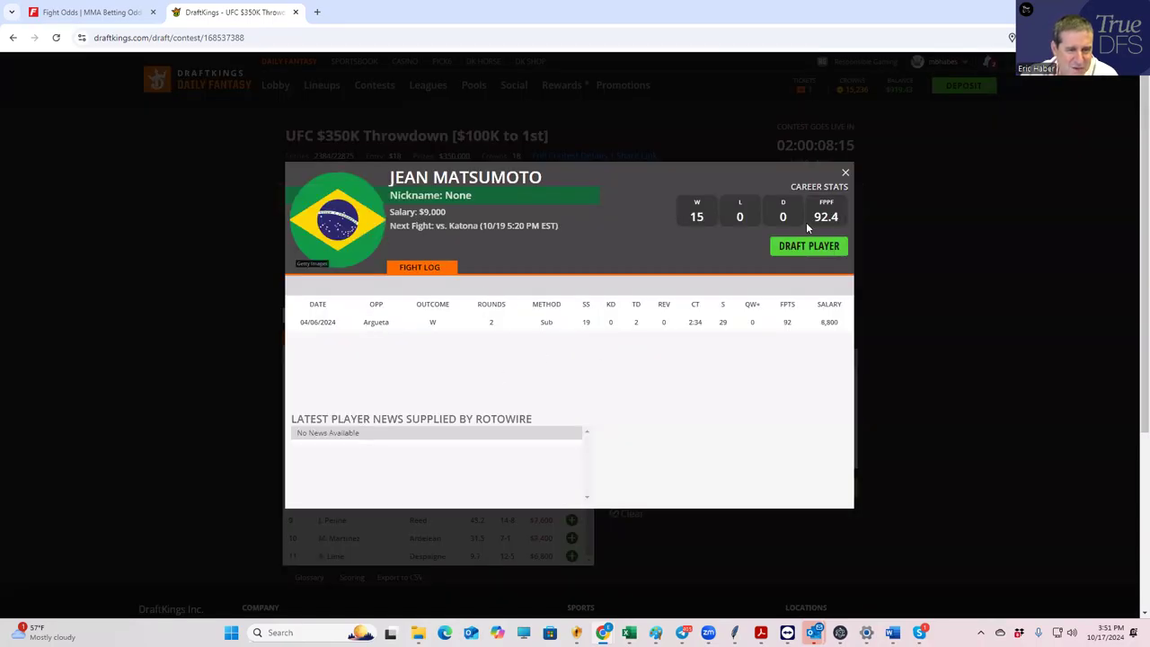
click(844, 171)
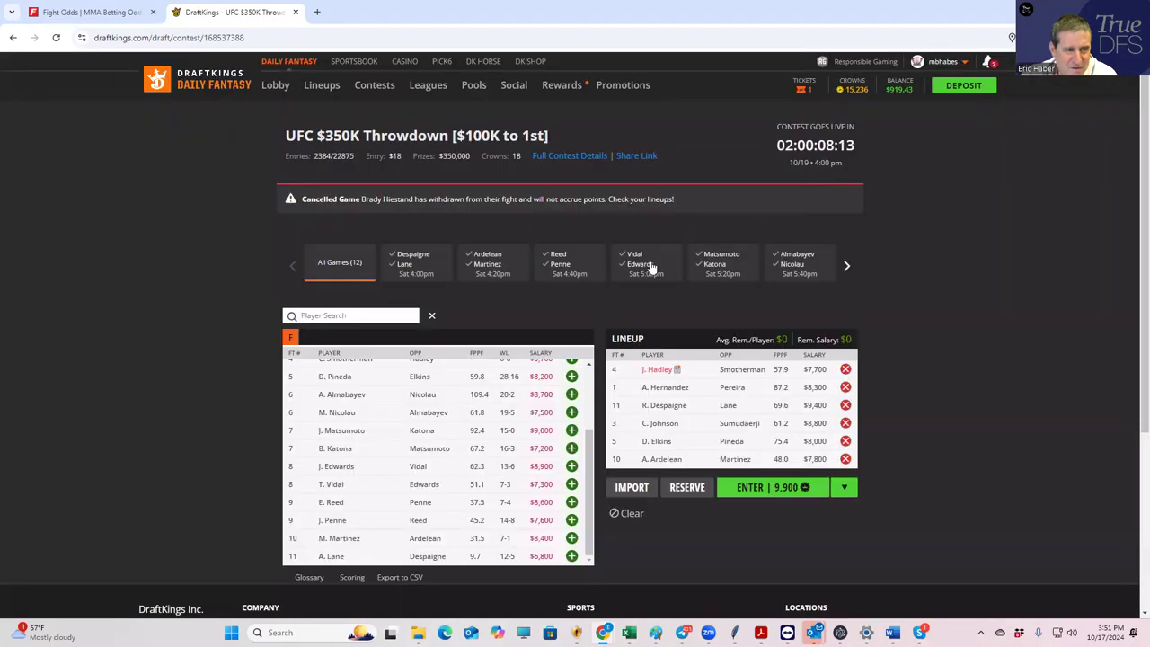
click(339, 451)
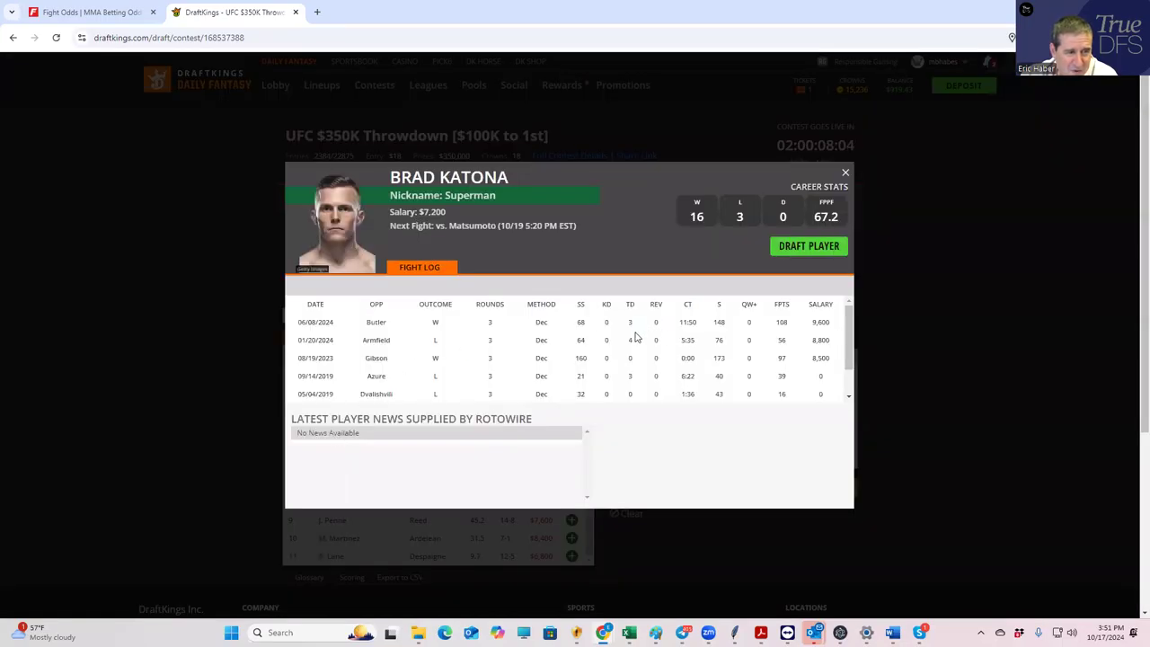
click(844, 172)
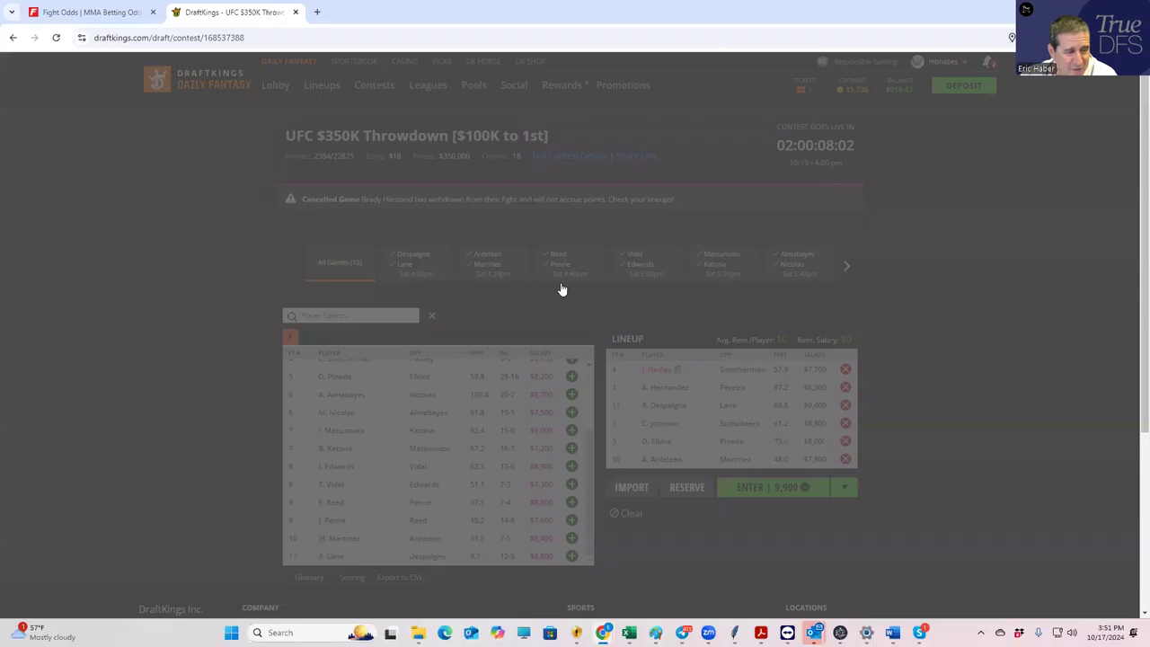
Step: Remove C. Johnson, D. Elkins and A. Ardelean from the lineup, keeping Hadley, Hernandez and Despaigne
scroll(335, 460, up, 3)
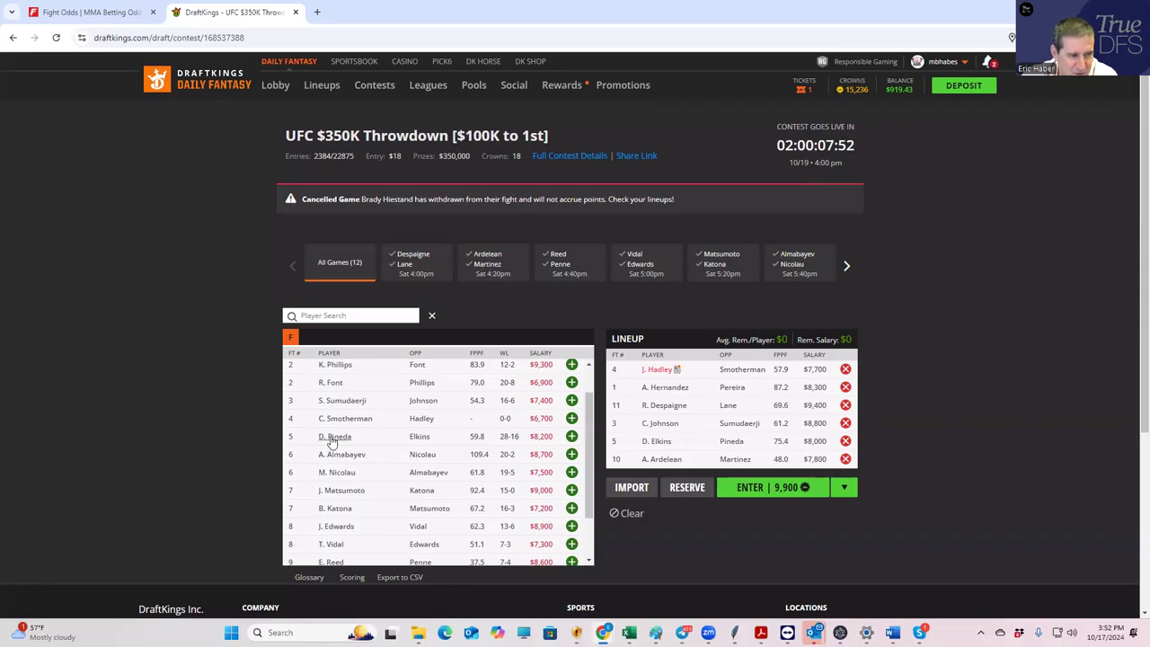
scroll(355, 446, up, 1)
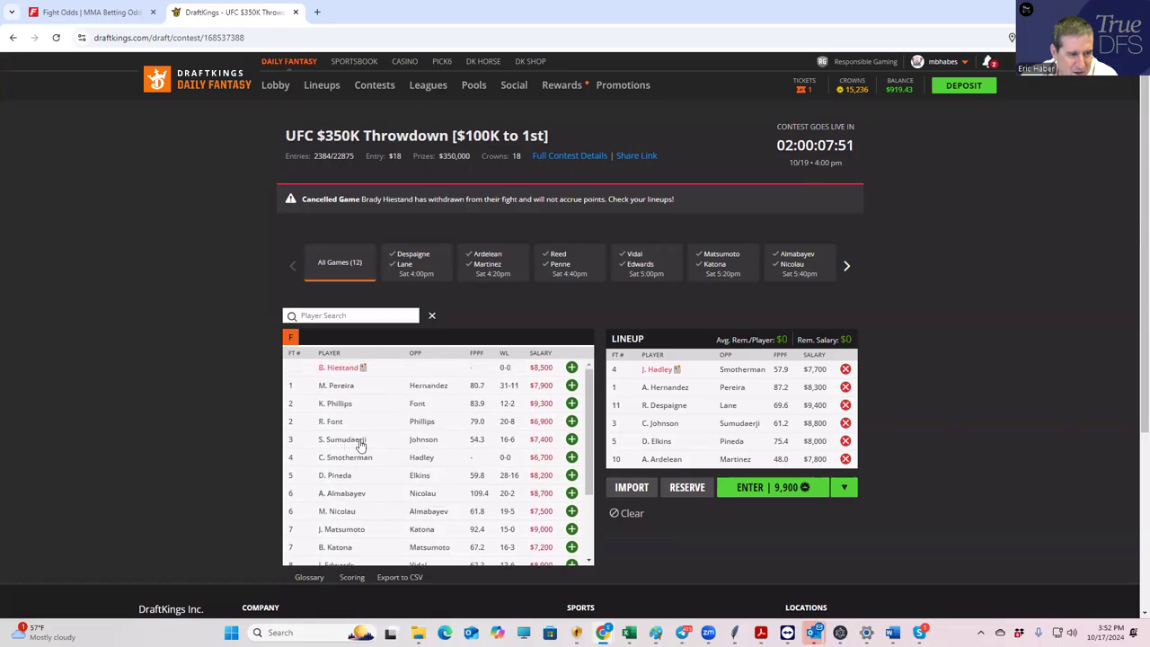
click(844, 423)
click(844, 441)
click(844, 459)
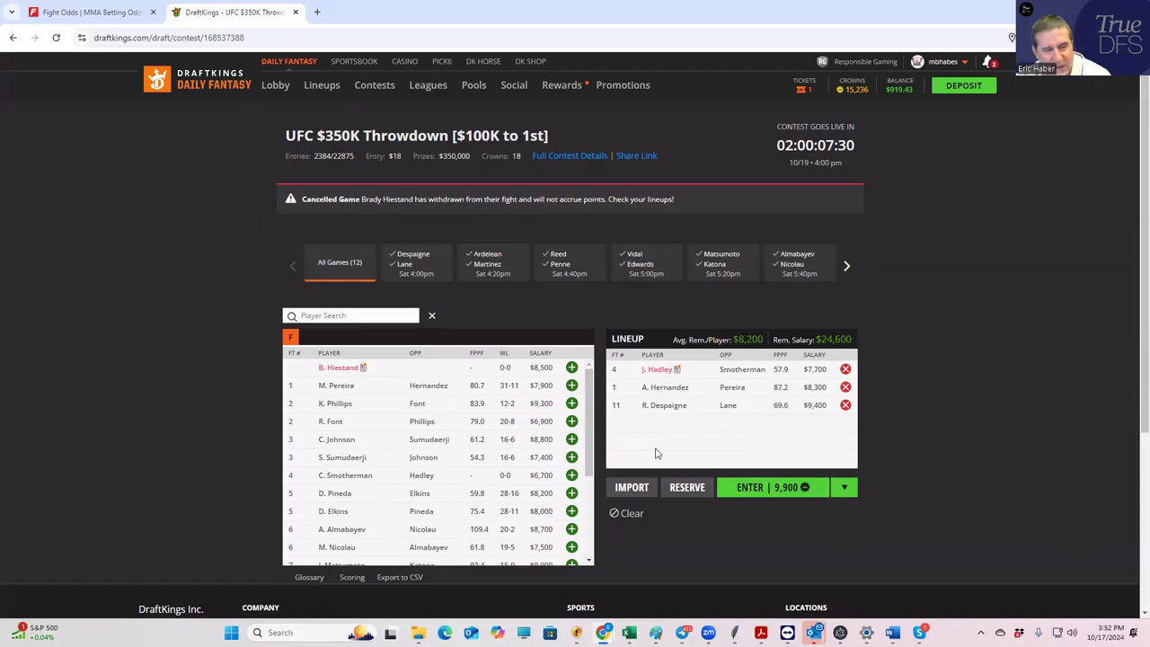
Step: Add K. Phillips and B. Katona to the lineup, sorting the fighter pool by salary from highest to lowest
drag(585, 424, 593, 509)
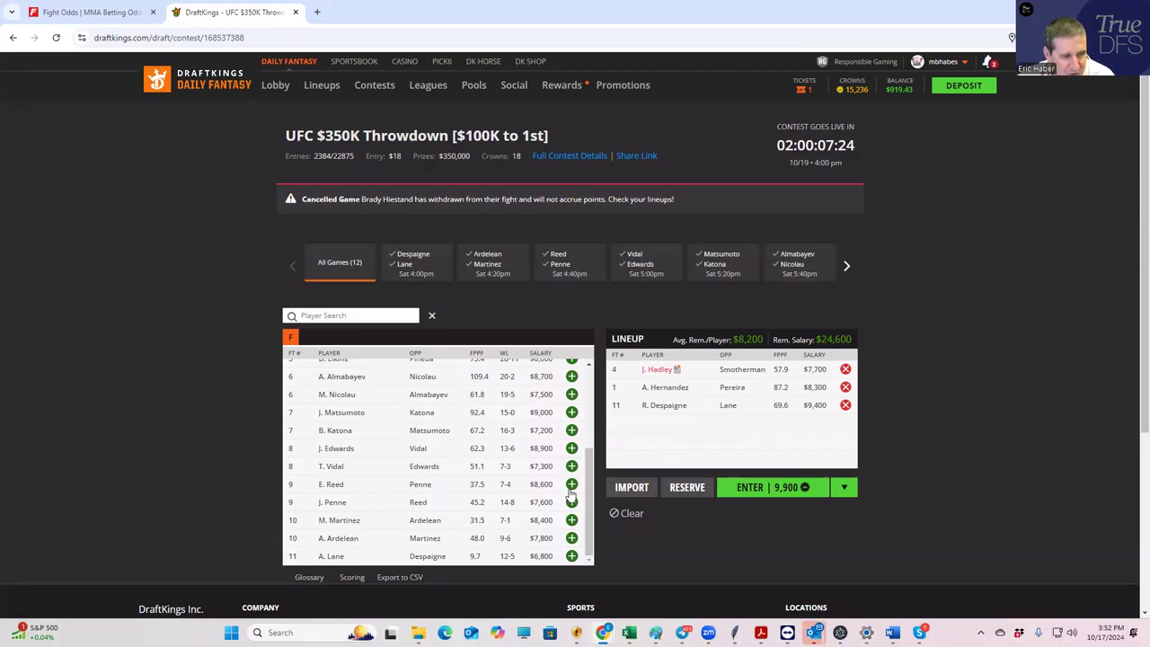
drag(590, 474, 530, 362)
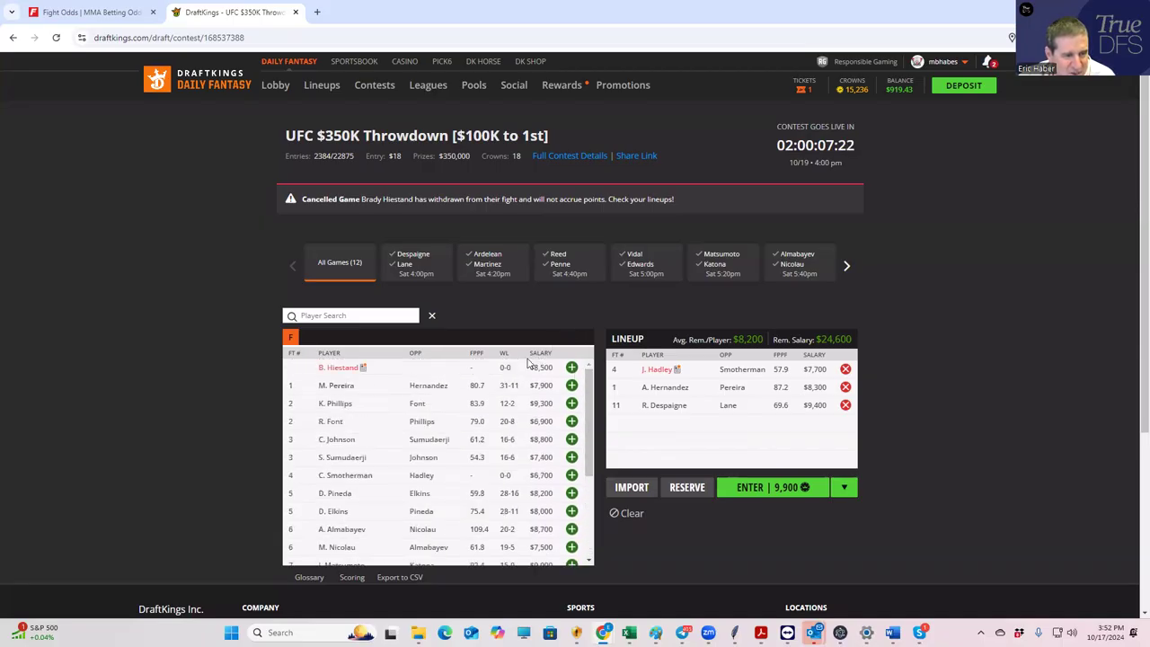
click(572, 403)
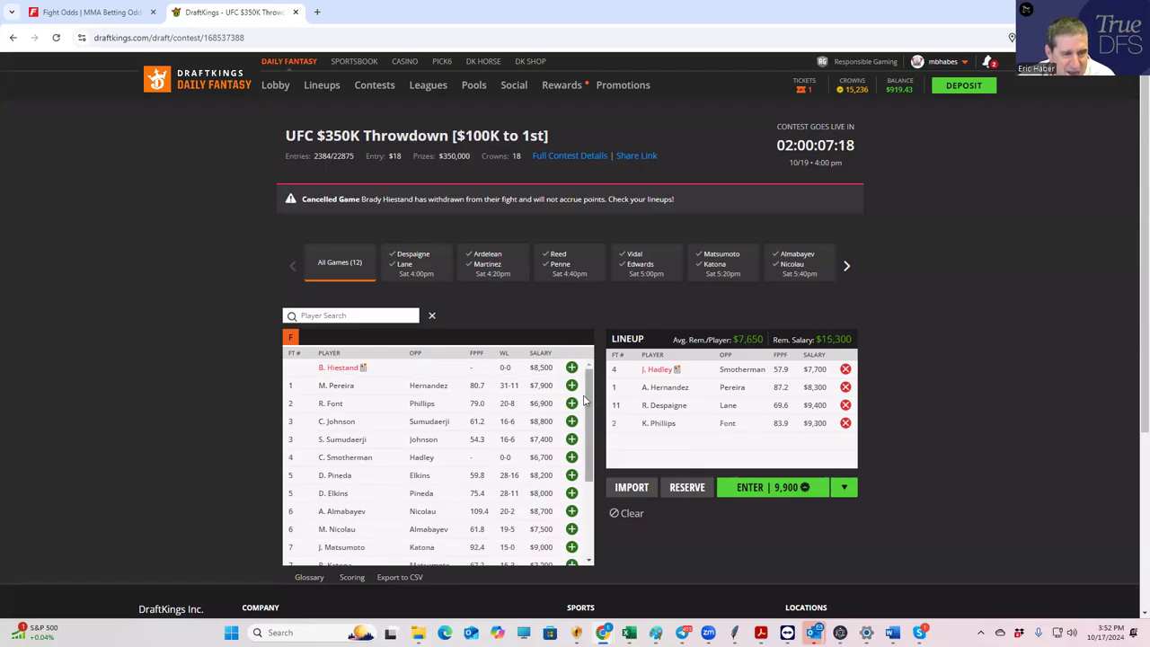
click(543, 353)
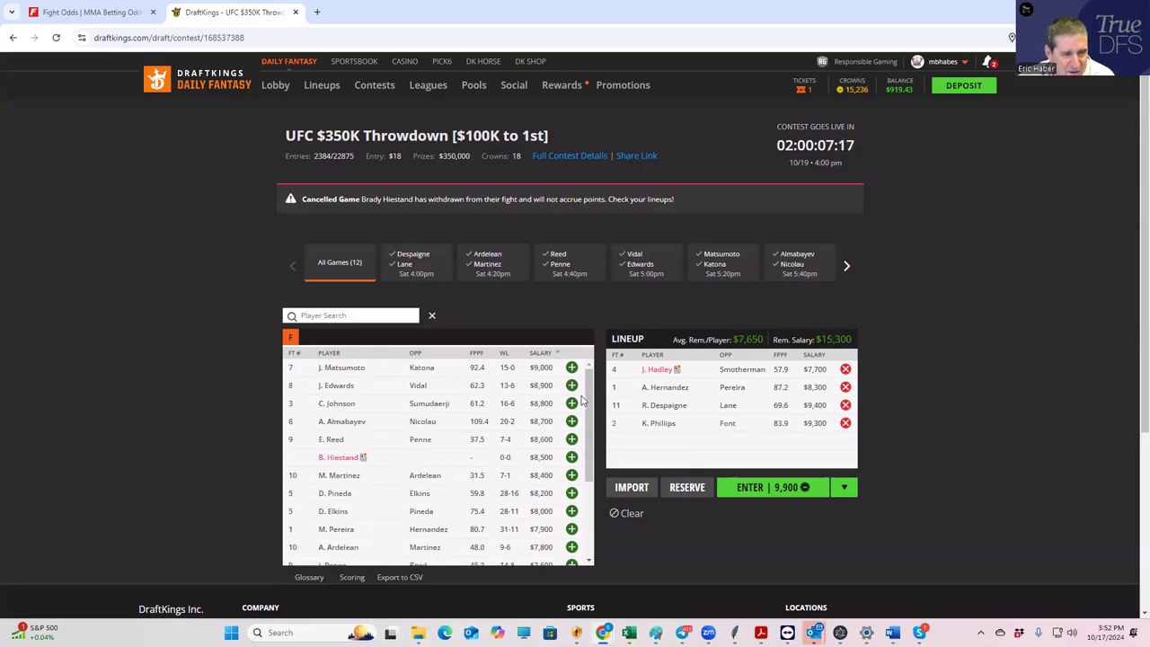
scroll(582, 401, down, 5)
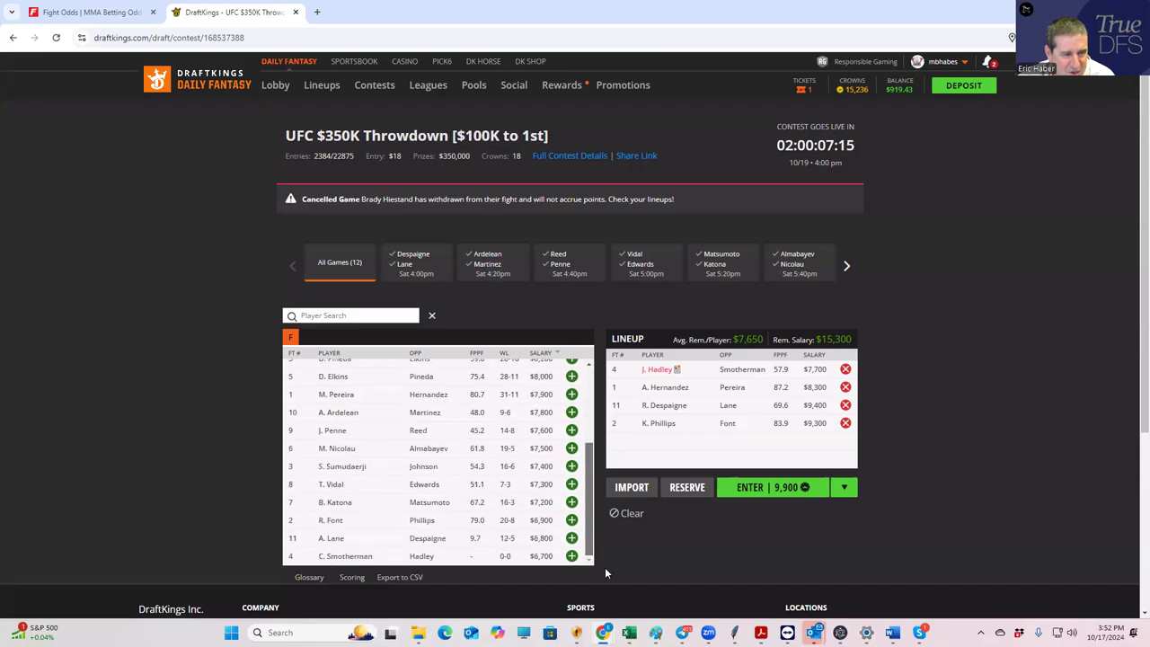
click(572, 503)
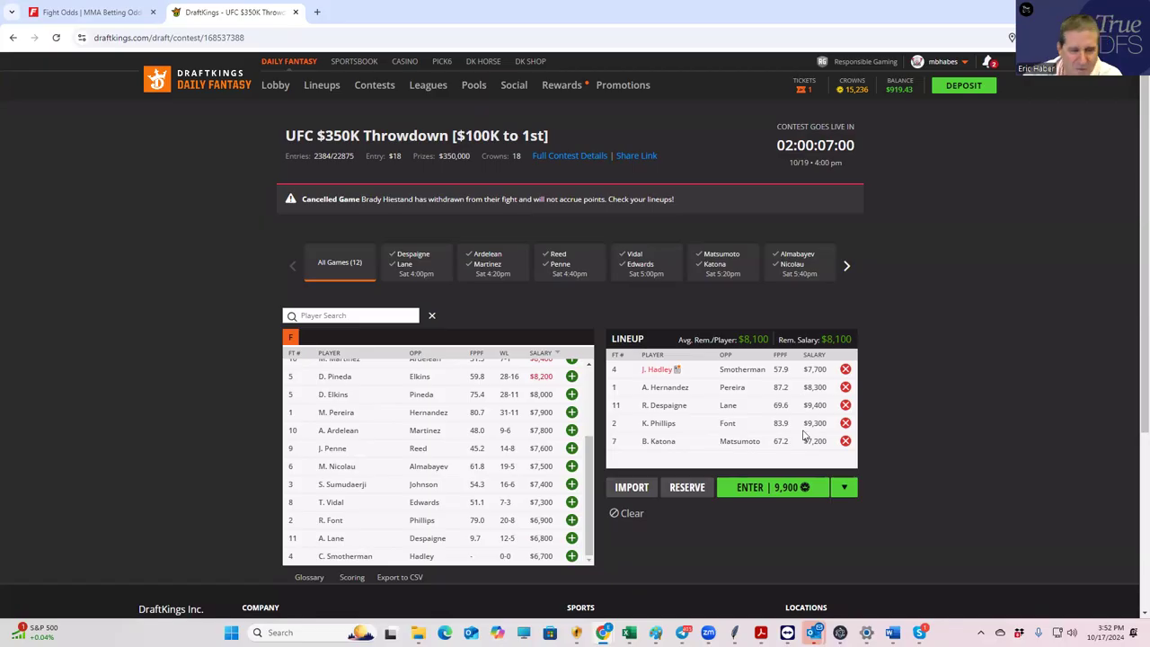
click(846, 423)
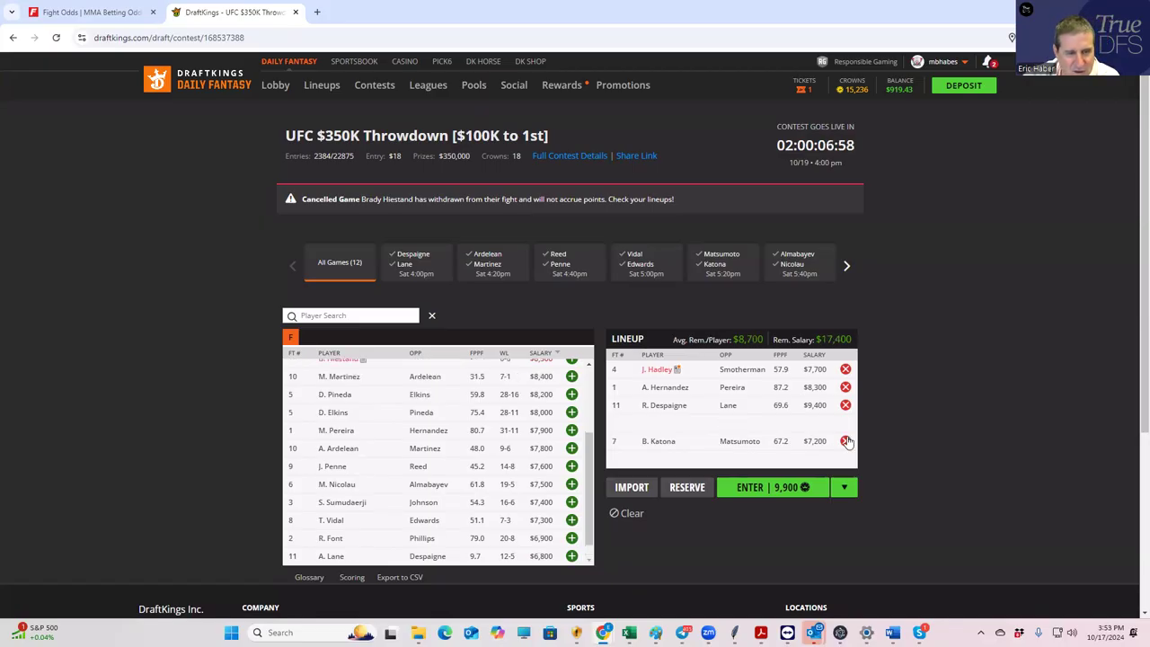
click(845, 440)
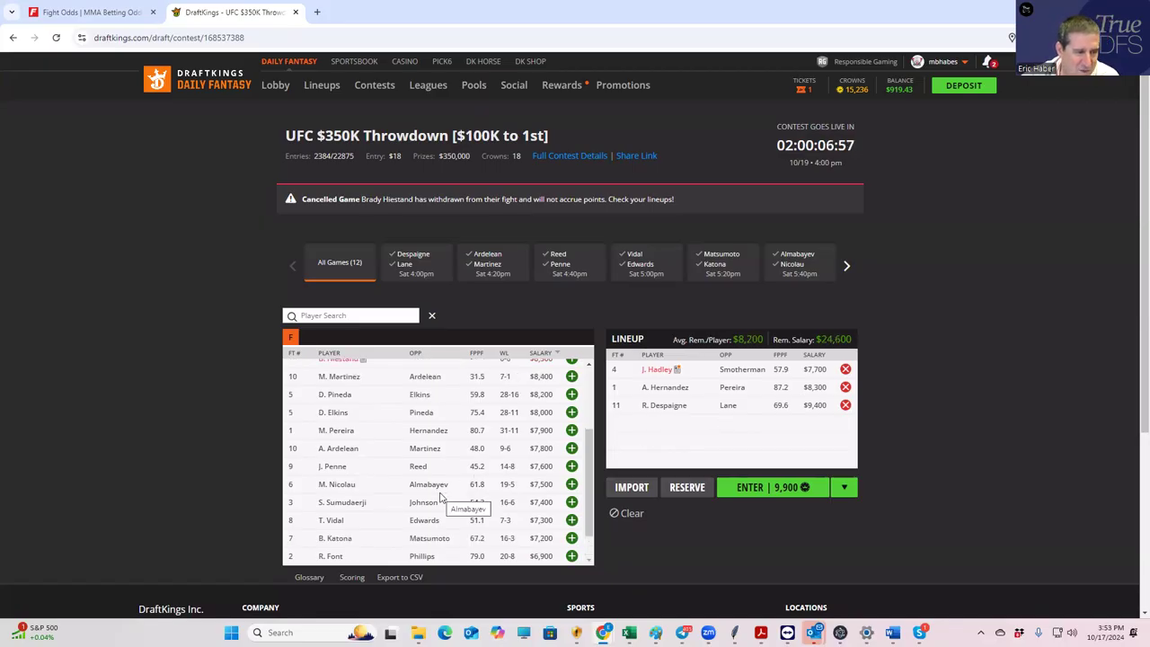
Step: Add J. Penne and D. Elkins to the lineup from the salary-sorted fighter pool
click(571, 467)
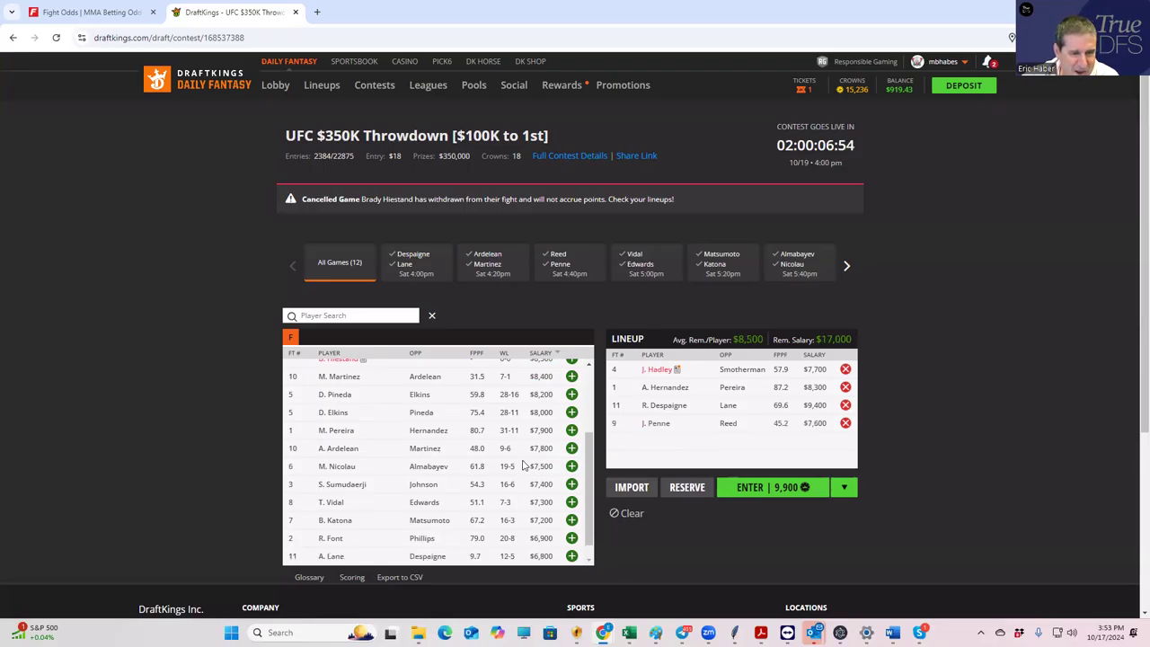
scroll(492, 464, up, 3)
scroll(488, 464, down, 1)
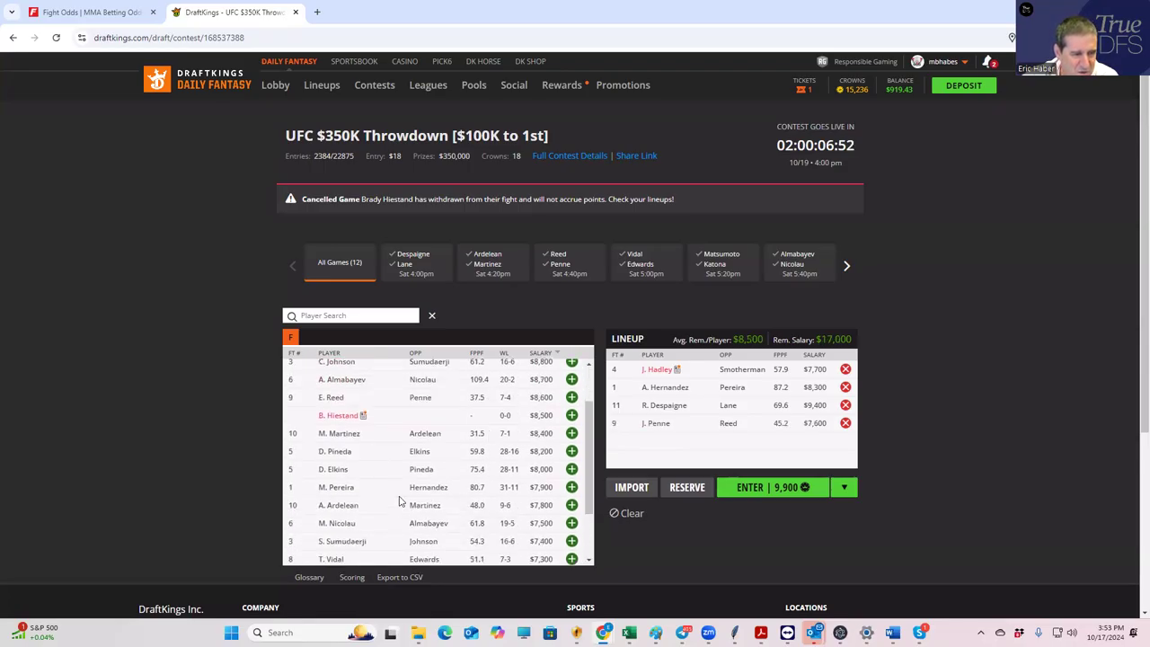
click(569, 470)
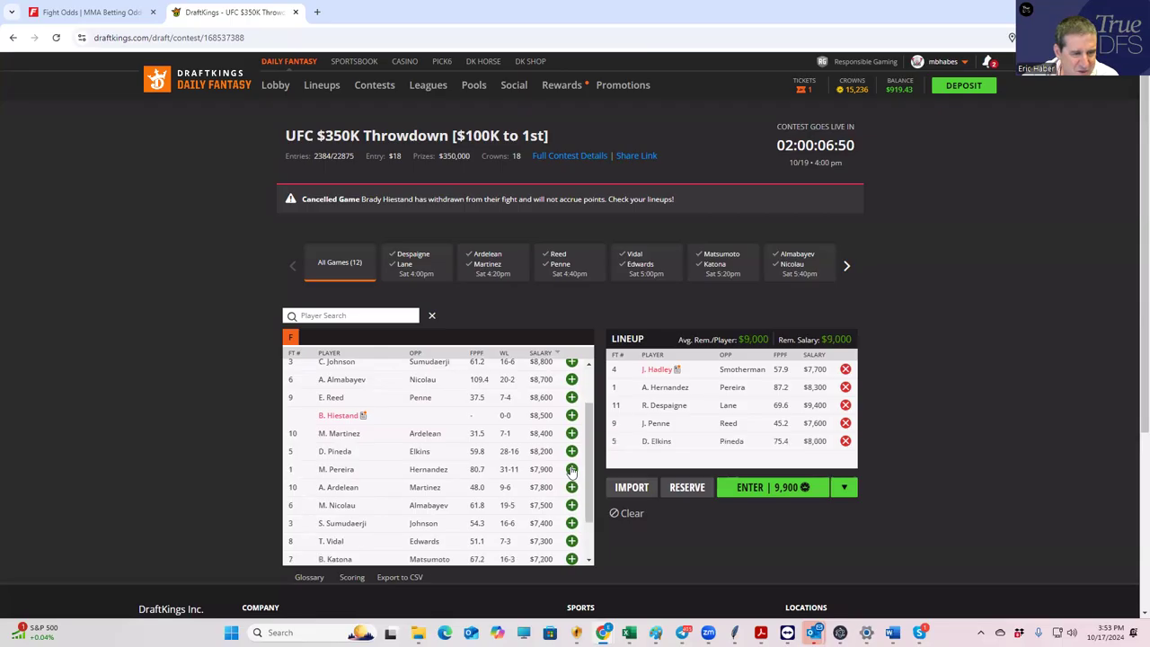
scroll(503, 464, up, 2)
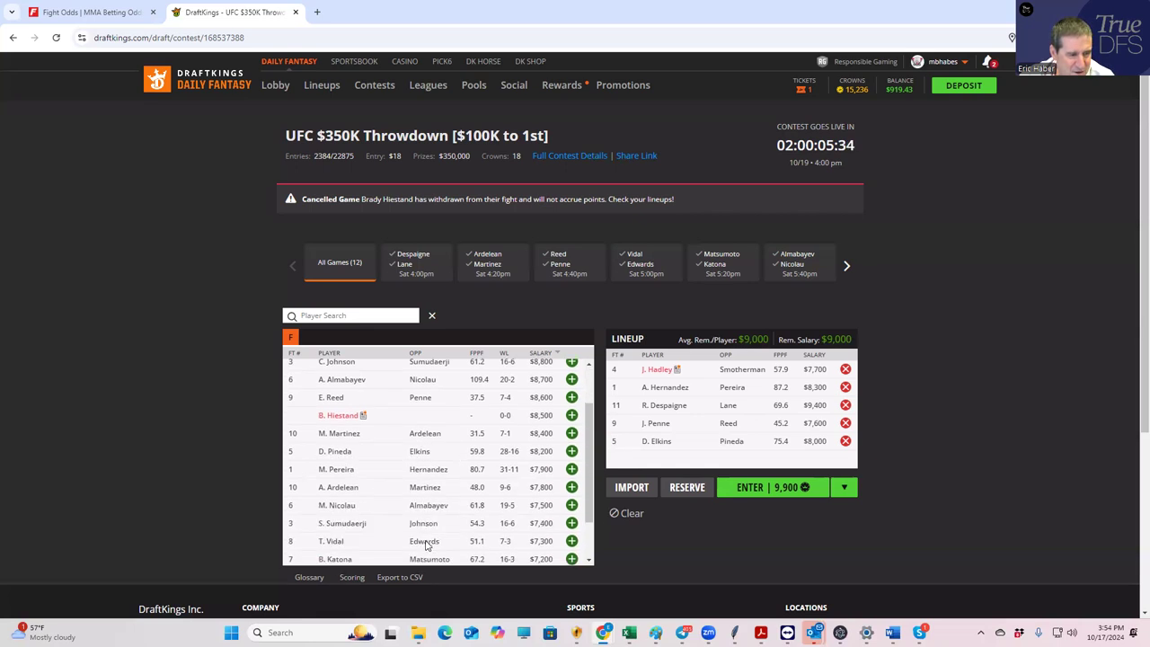
scroll(406, 544, down, 1)
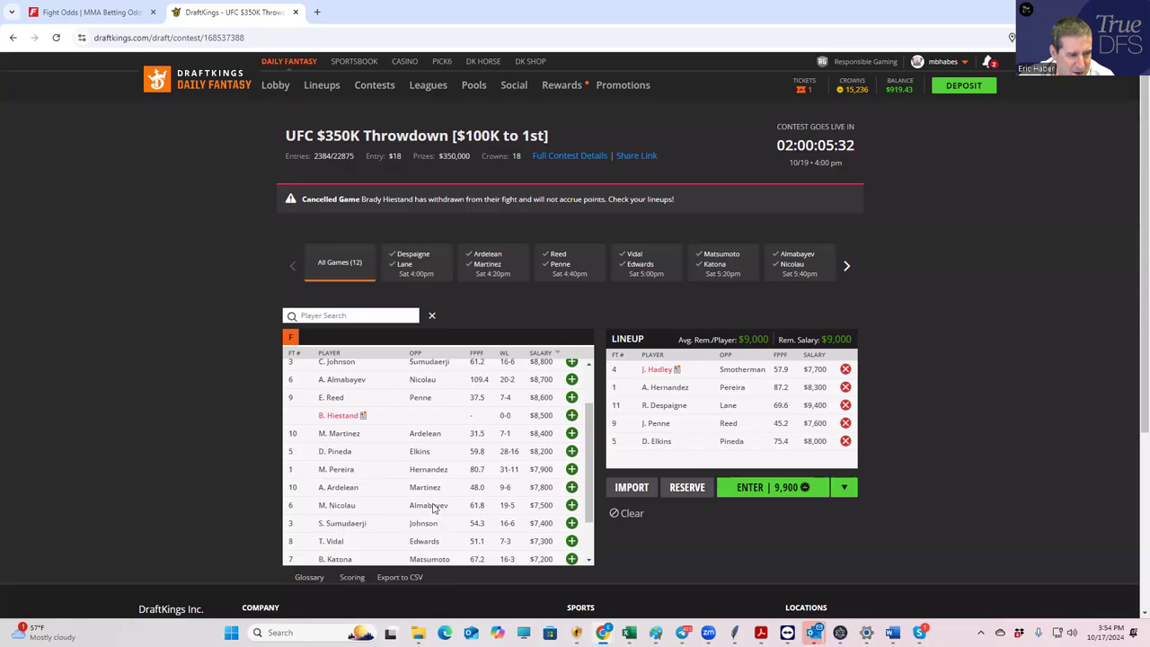